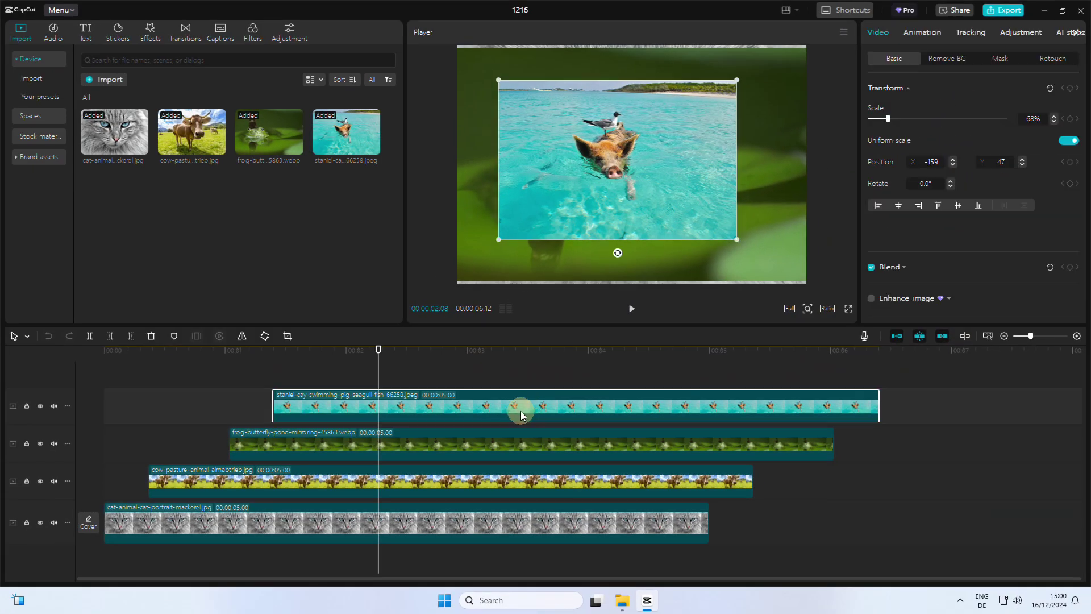
# Step: Use the Layer buttons to put the frog clip on layer 1, beneath the pig image
pyautogui.scroll(-5, 973, 261)
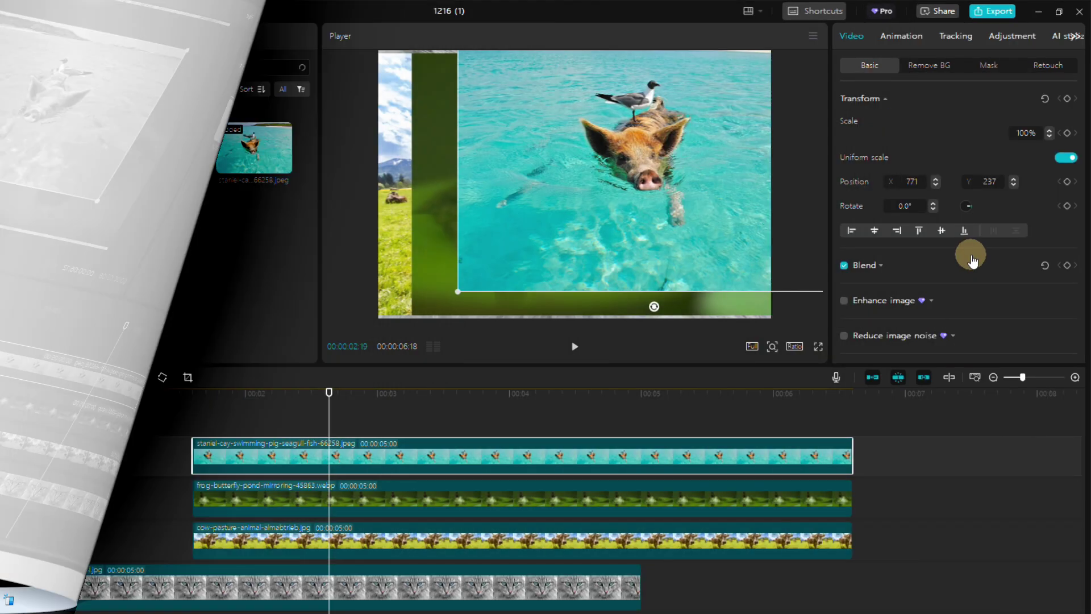
pyautogui.scroll(-8, 969, 253)
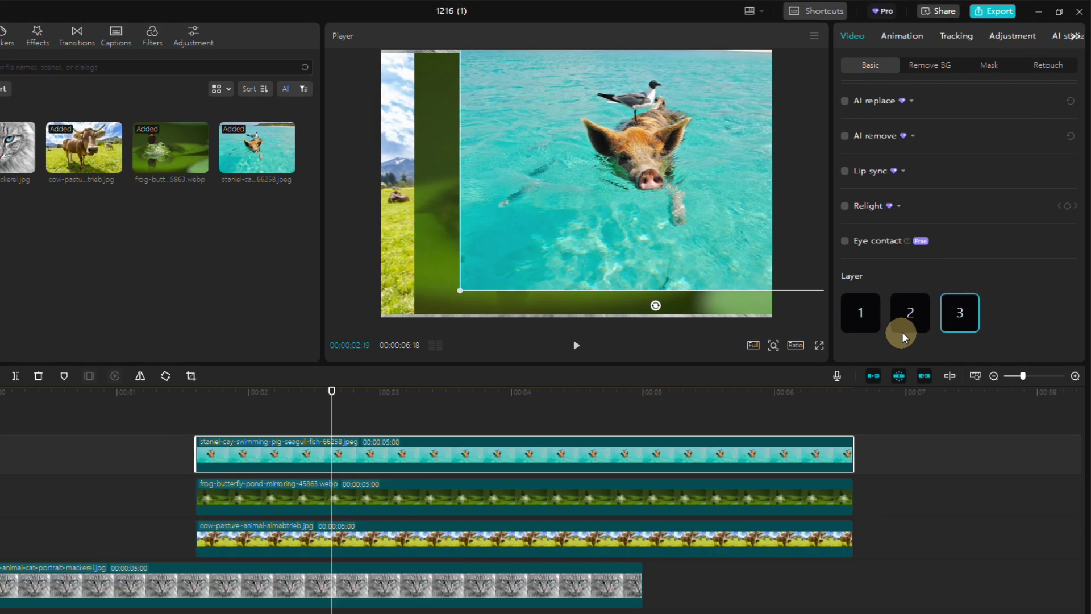
pyautogui.click(920, 323)
pyautogui.click(837, 497)
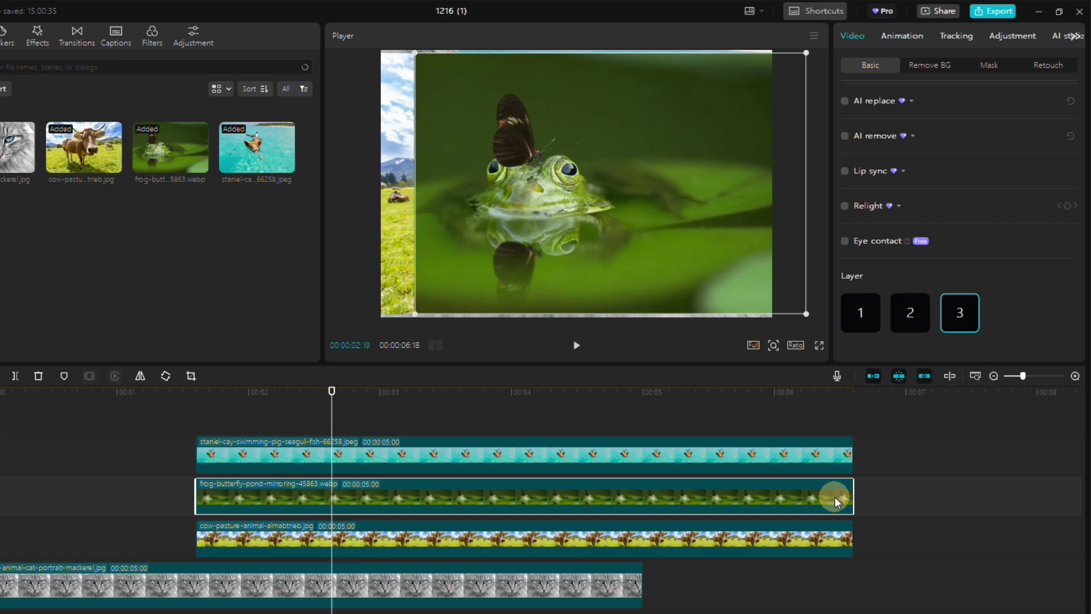
pyautogui.click(867, 330)
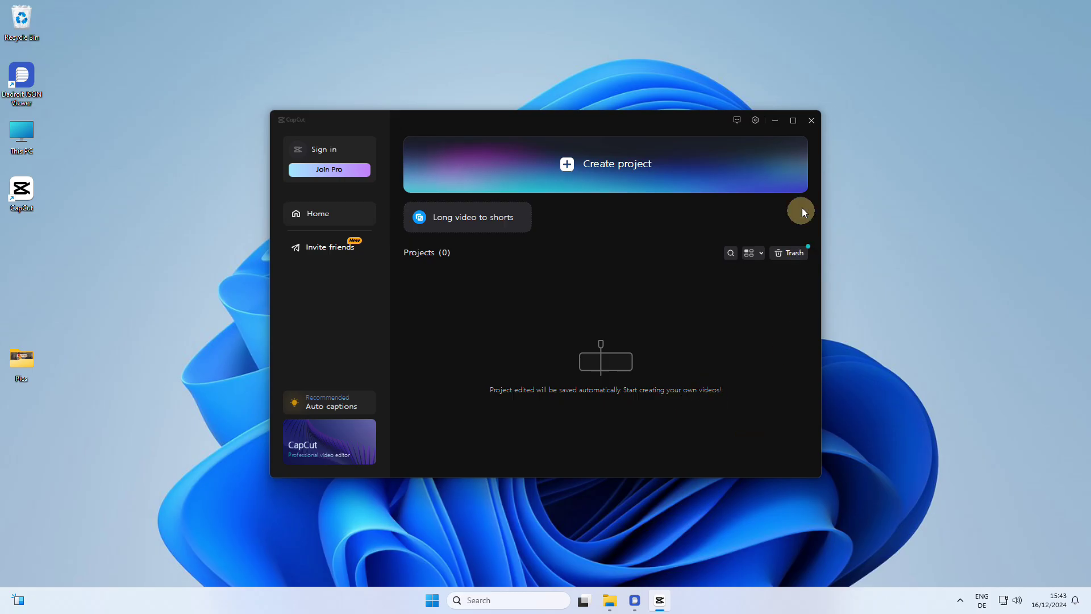
# Step: Check 'Arrange layers' in Settings > Edit, save it, and start a new project
pyautogui.click(755, 120)
pyautogui.click(773, 140)
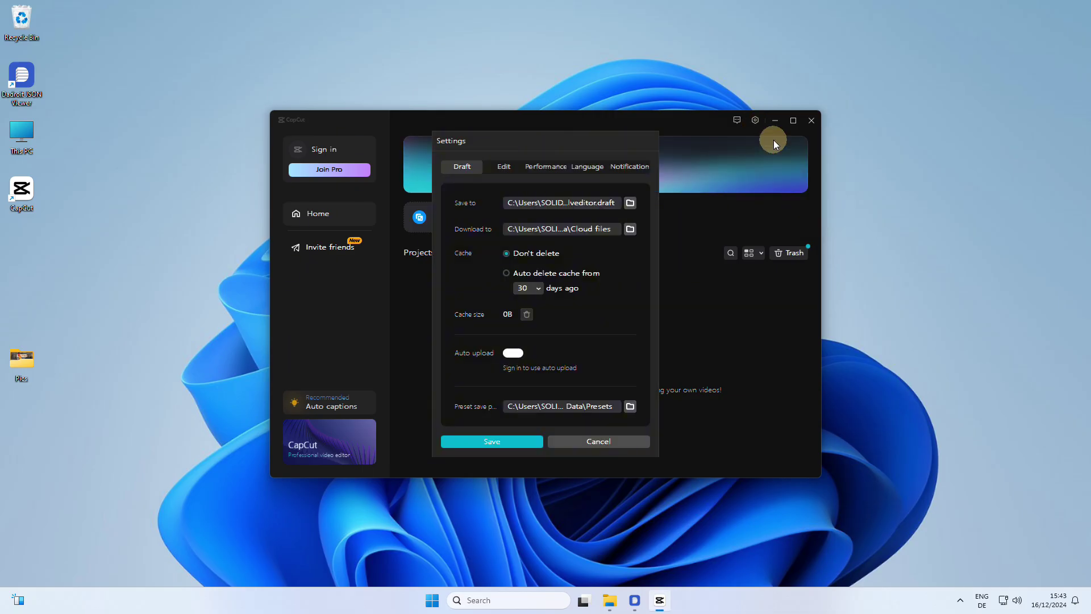
pyautogui.click(509, 168)
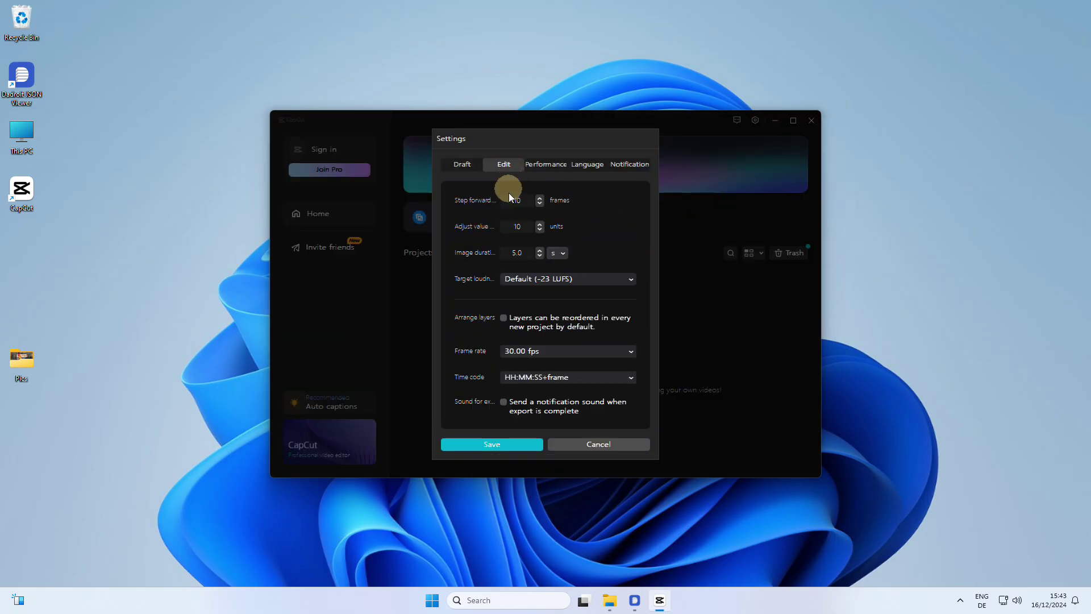
pyautogui.click(506, 319)
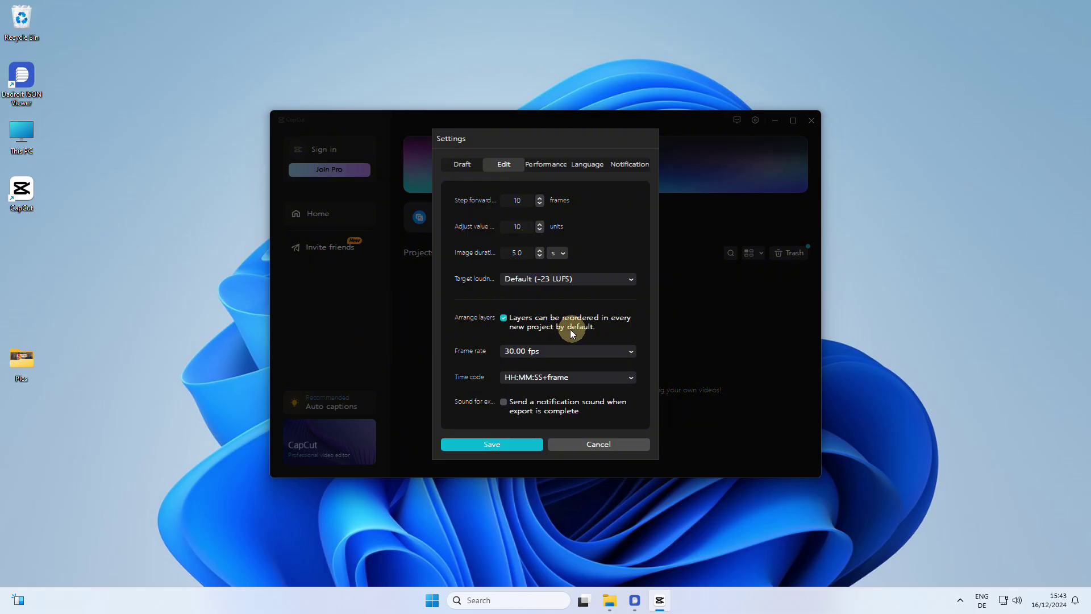
pyautogui.click(519, 446)
pyautogui.click(606, 182)
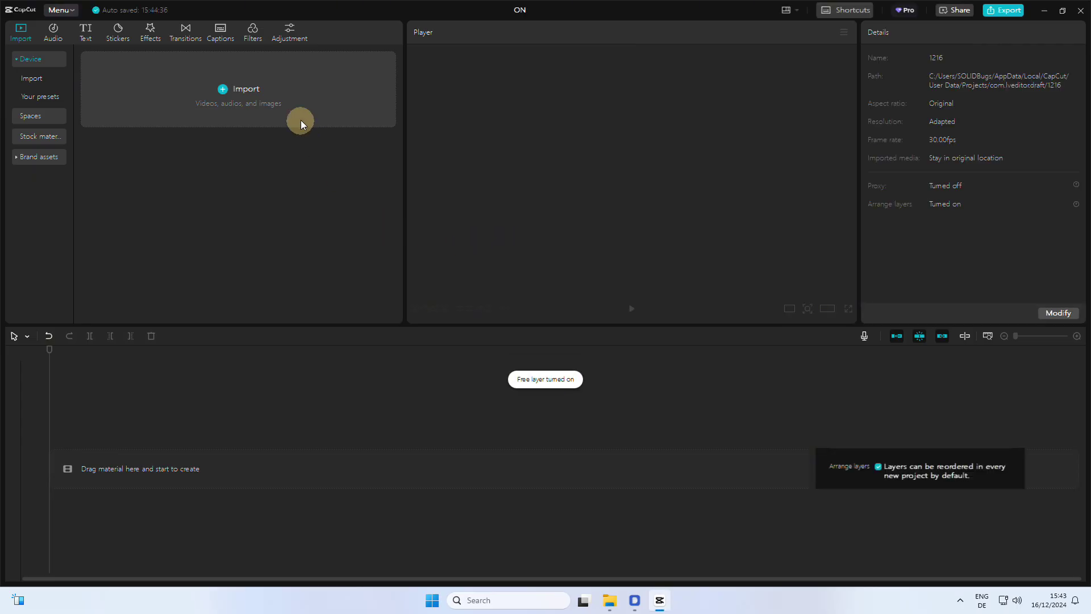
# Step: Import the cat, cock, dog and donkey images and place them on the timeline
pyautogui.click(300, 118)
pyautogui.hotkey('ctrl', 'a')
pyautogui.click(449, 288)
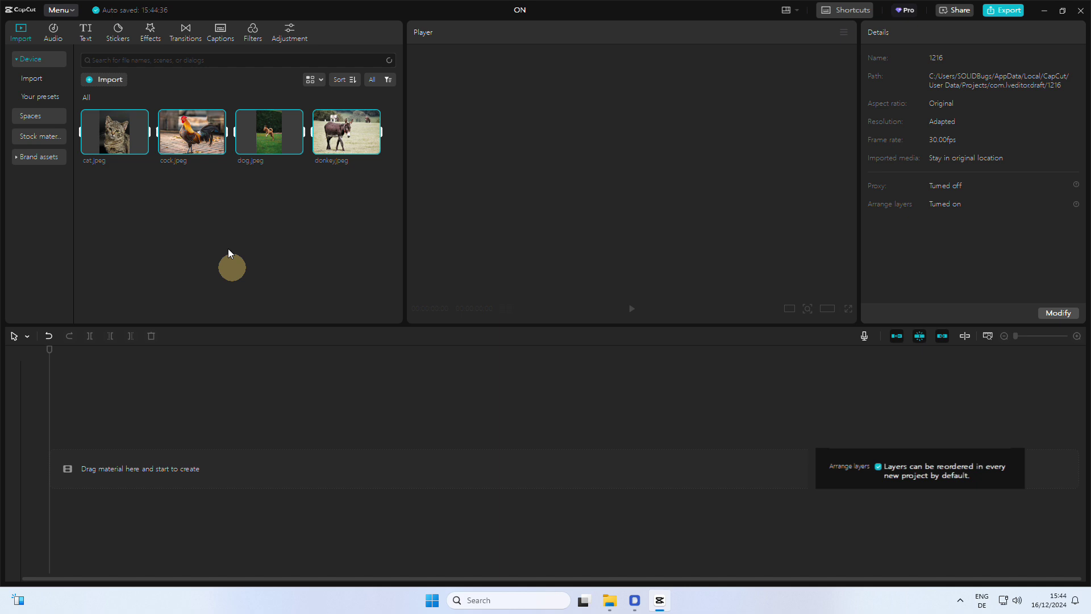
pyautogui.moveTo(127, 134); pyautogui.dragTo(221, 428)
# Step: Spread the four clips onto separate tracks starting at 00:00, with cock on top, then cat
pyautogui.click(221, 429)
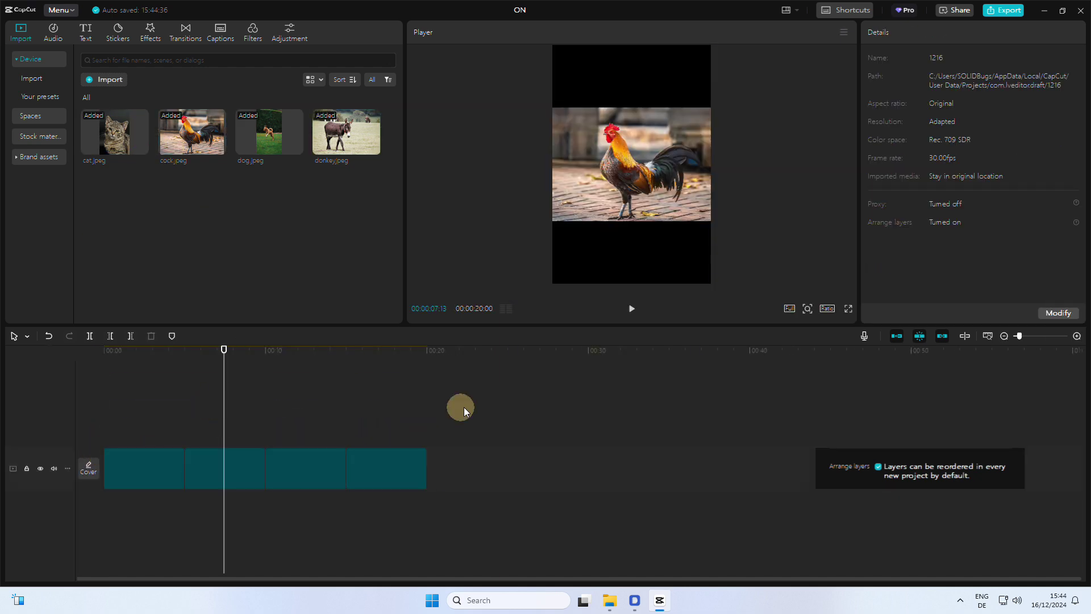
pyautogui.click(305, 456)
pyautogui.moveTo(304, 456); pyautogui.dragTo(144, 419)
pyautogui.click(312, 491)
pyautogui.moveTo(289, 523); pyautogui.dragTo(149, 400)
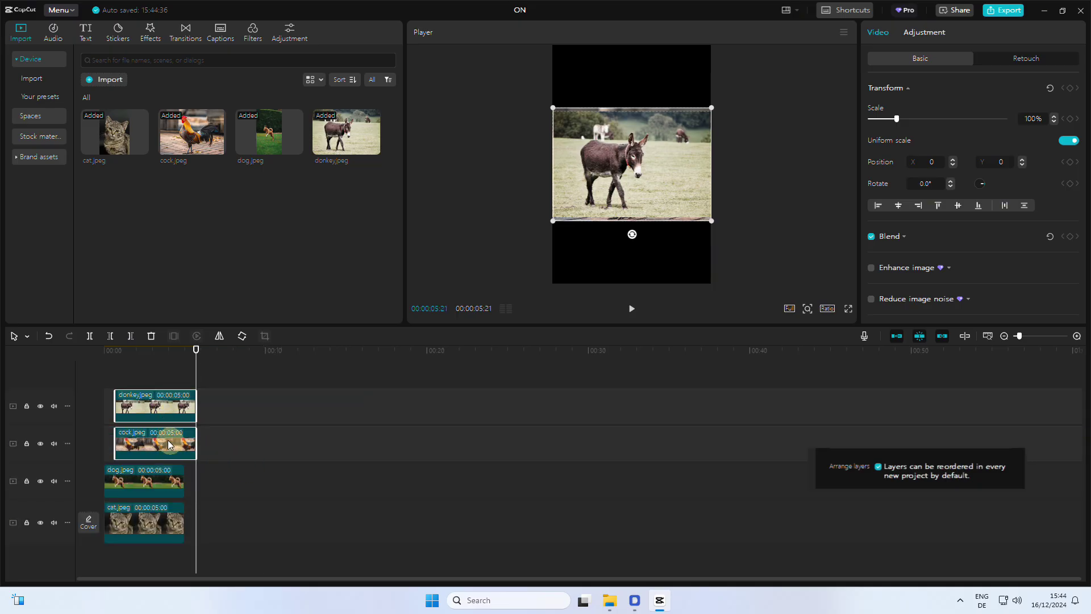
pyautogui.moveTo(169, 440)
pyautogui.mouseDown()
pyautogui.moveTo(147, 441)
pyautogui.moveTo(167, 470)
pyautogui.moveTo(155, 516)
pyautogui.moveTo(137, 499)
pyautogui.moveTo(152, 433)
pyautogui.mouseUp()
pyautogui.click(192, 414)
pyautogui.click(133, 400)
pyautogui.click(162, 423)
pyautogui.keyDown('ctrl'); pyautogui.click(162, 537); pyautogui.keyUp('ctrl')
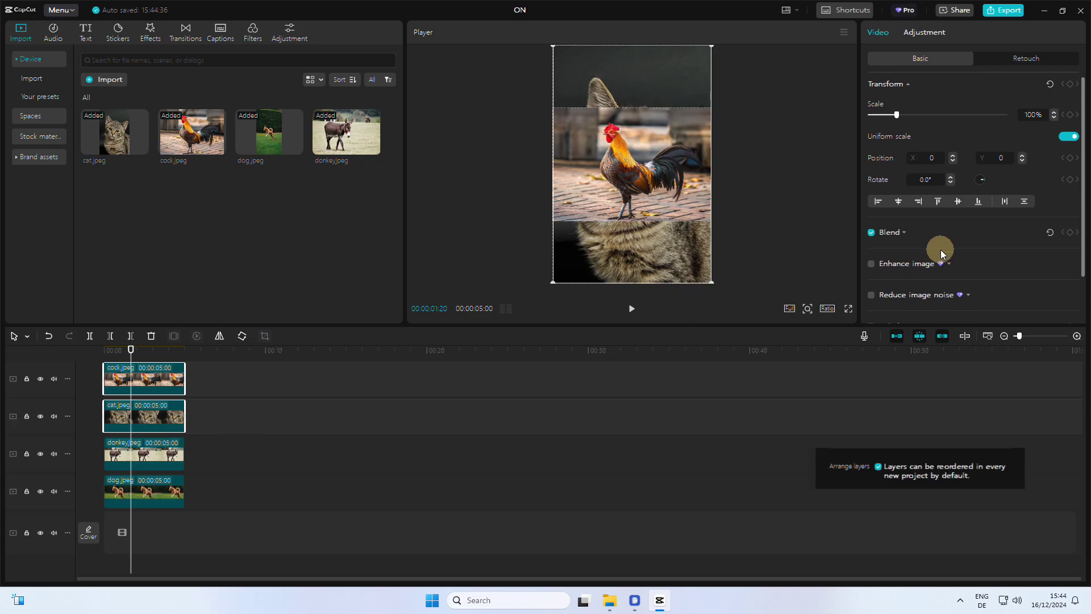
pyautogui.scroll(-2, 941, 251)
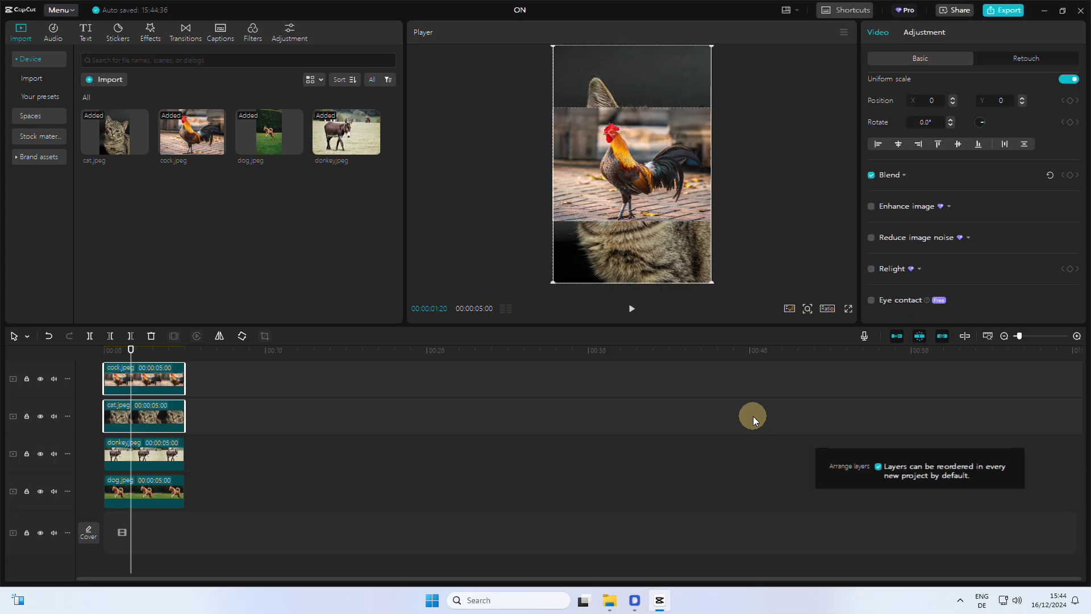
# Step: Close the ON project, then uncheck 'Arrange layers' in Settings > Edit and save
pyautogui.click(1080, 16)
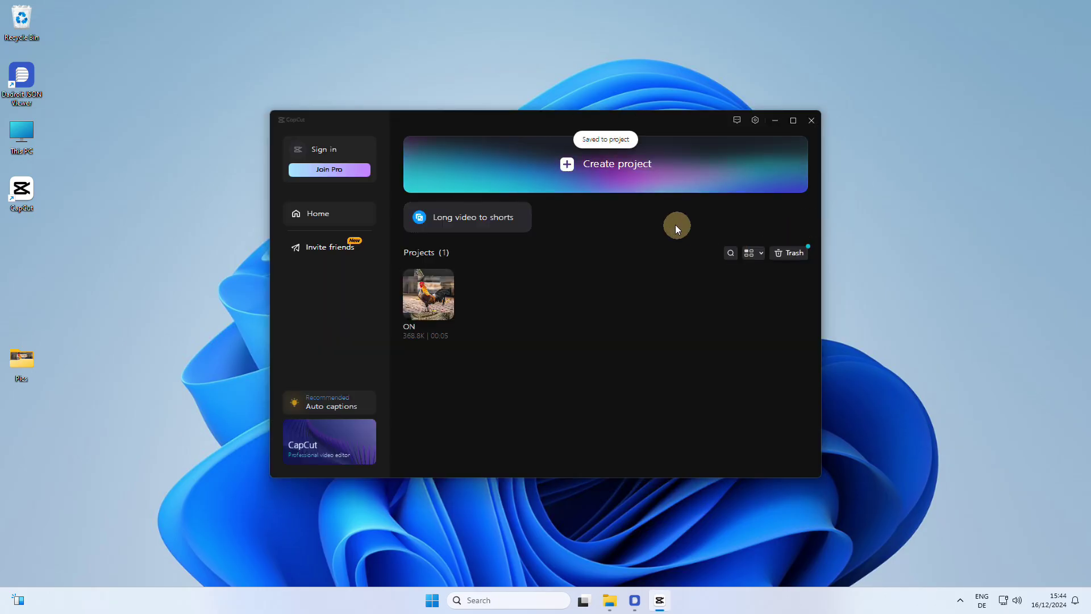
pyautogui.click(756, 120)
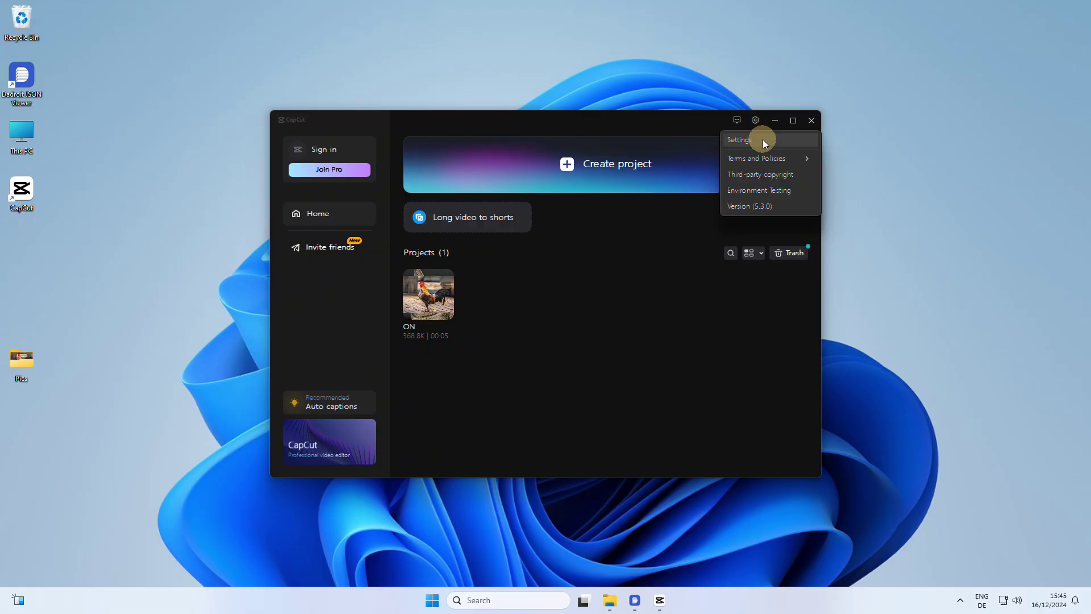
pyautogui.click(763, 141)
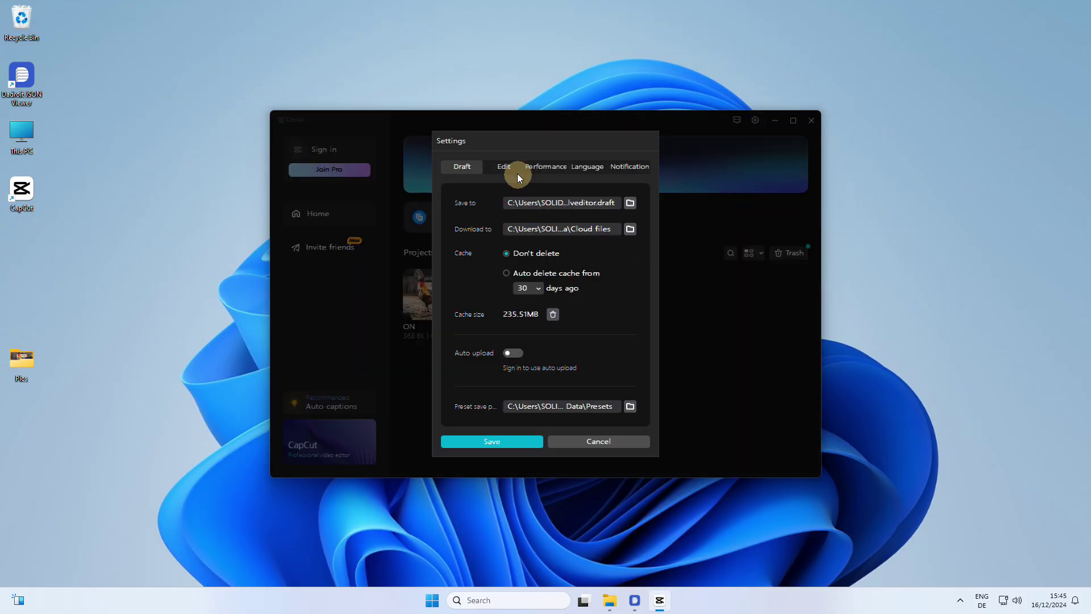
pyautogui.click(504, 166)
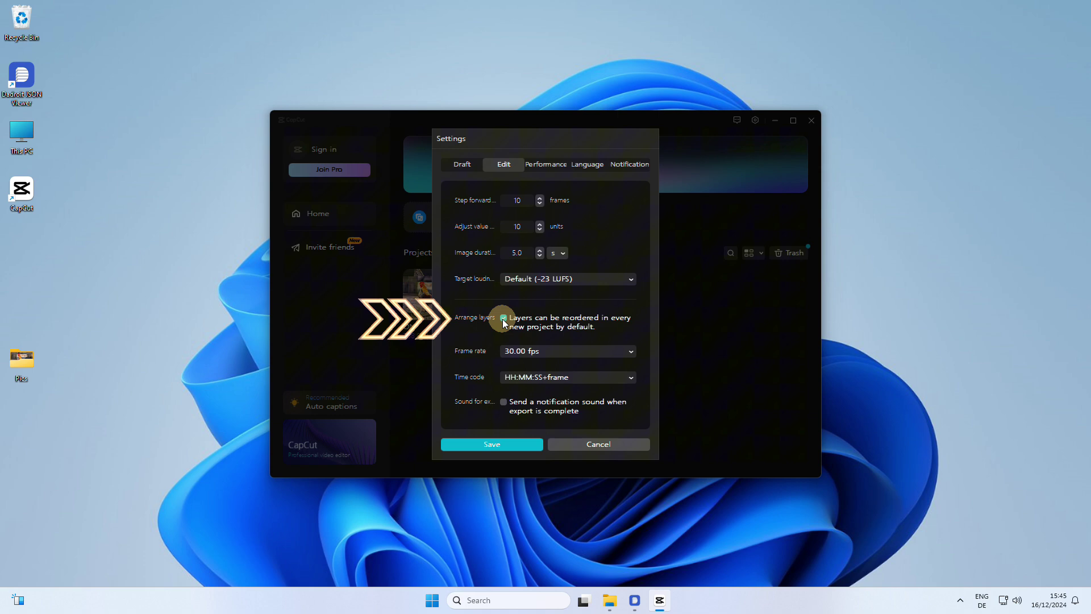
pyautogui.click(510, 443)
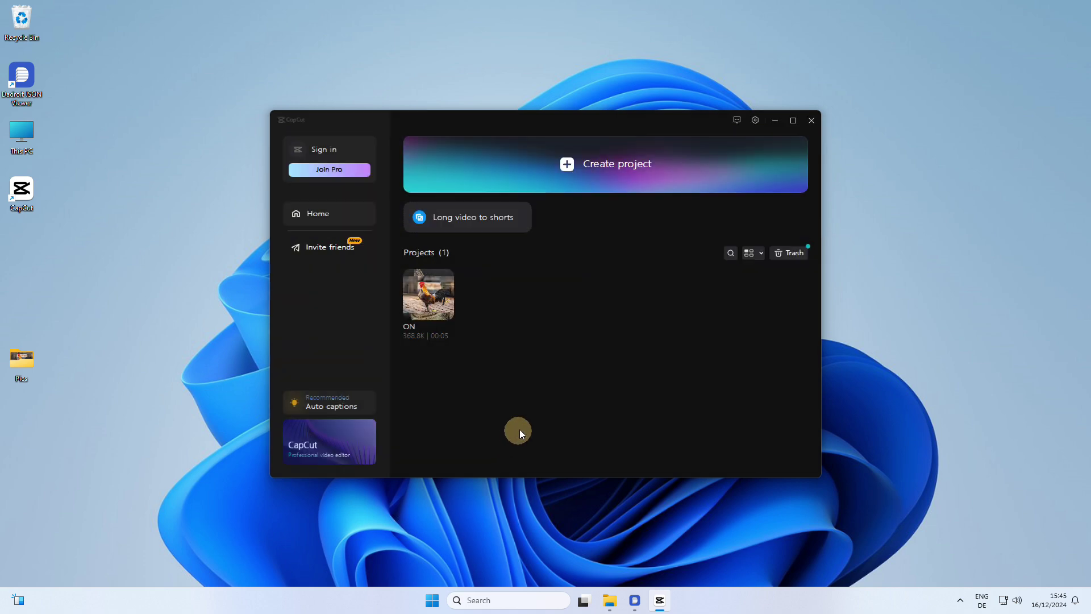
# Step: Import the four animal images into a new project as stacked tracks and try lifting the dog clip
pyautogui.click(586, 172)
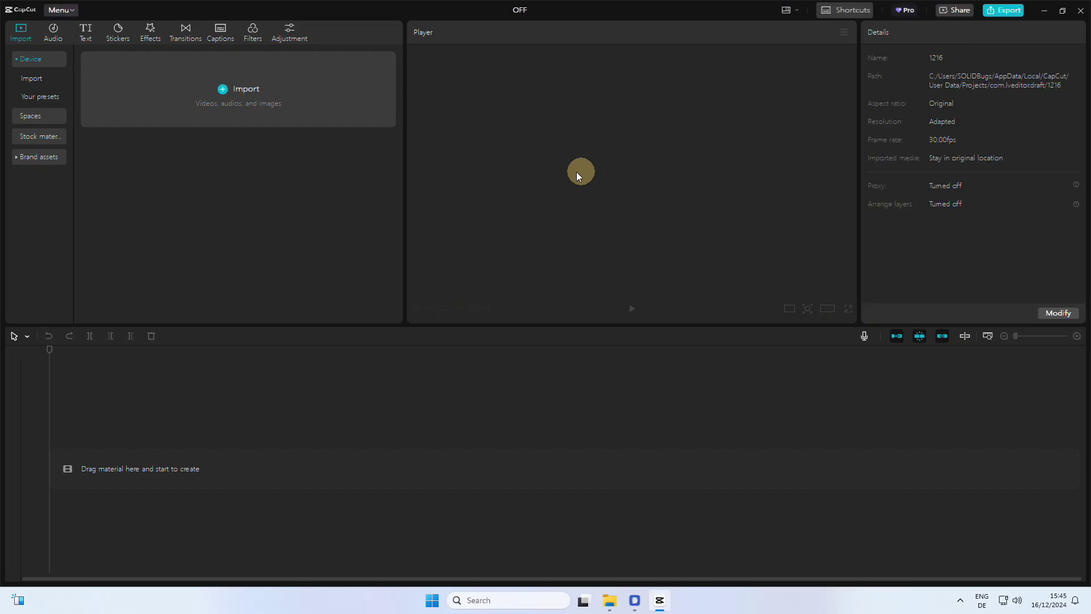
pyautogui.click(284, 118)
pyautogui.hotkey('ctrl', 'a')
pyautogui.click(447, 286)
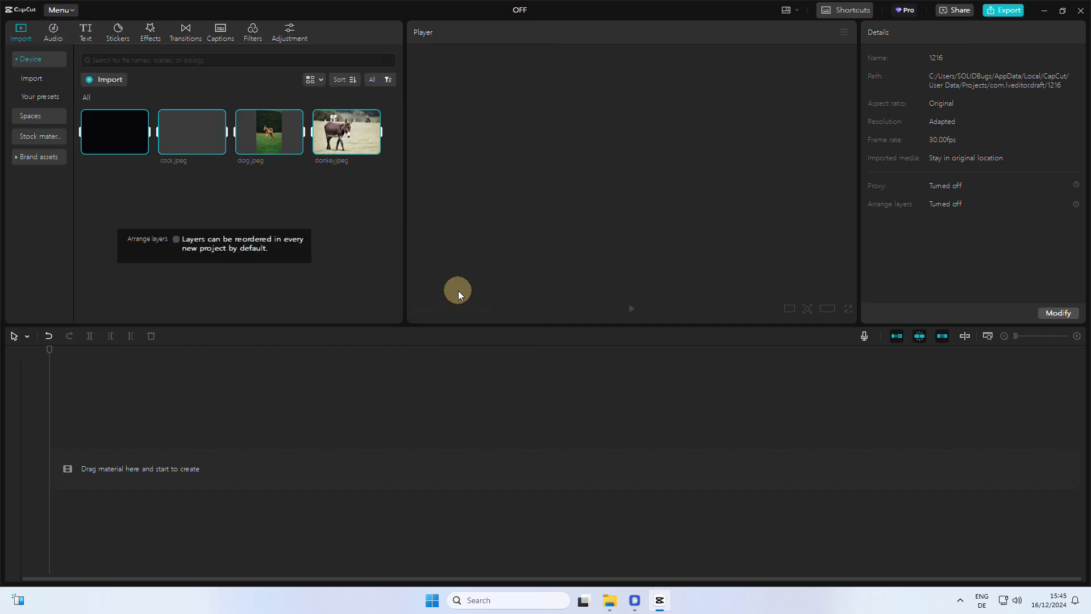
pyautogui.moveTo(166, 267); pyautogui.dragTo(163, 438)
pyautogui.click(153, 487)
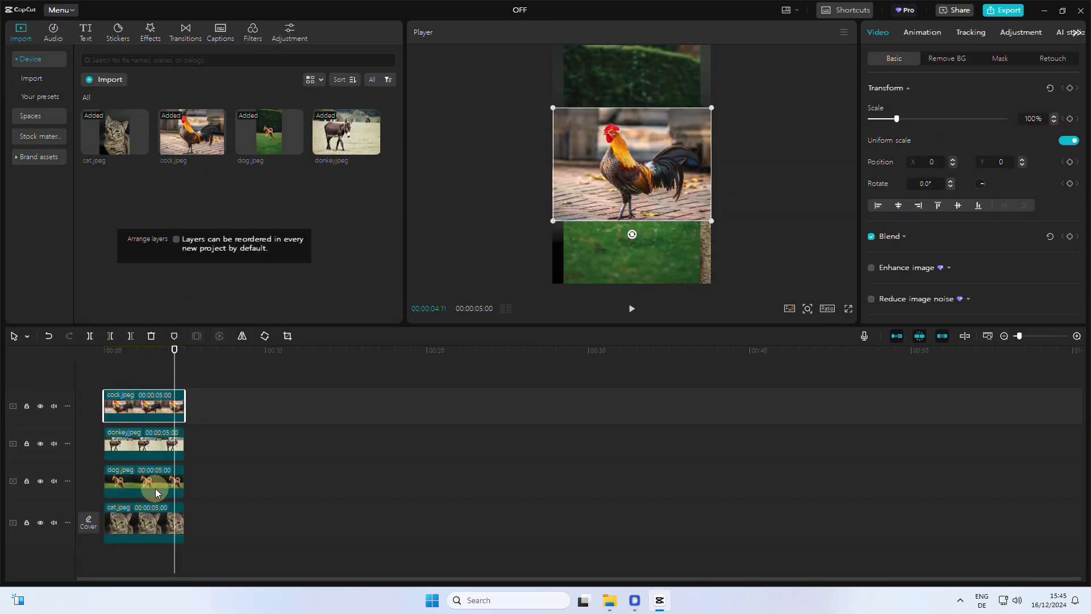
pyautogui.moveTo(143, 489); pyautogui.dragTo(138, 435)
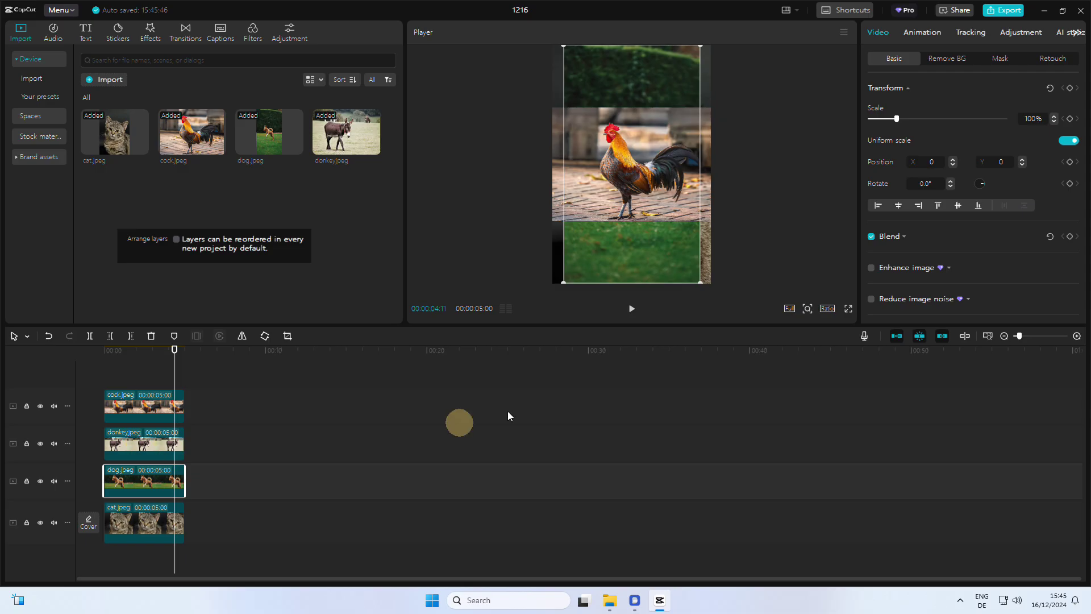
# Step: Raise the dog clip with Layer 3 and drag it onto the track above cock
pyautogui.scroll(-6, 955, 284)
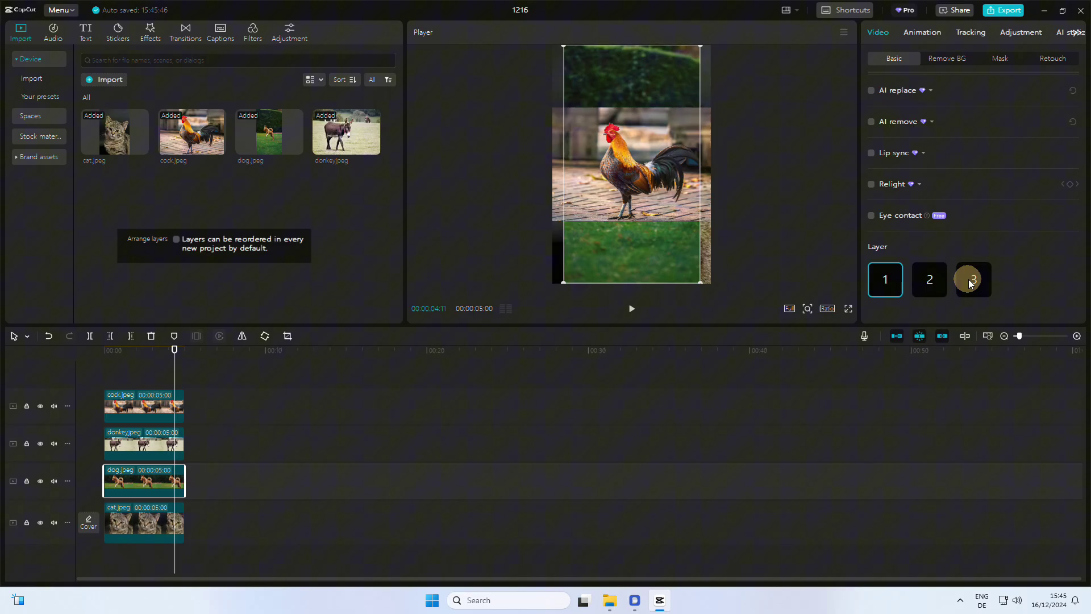
pyautogui.click(975, 279)
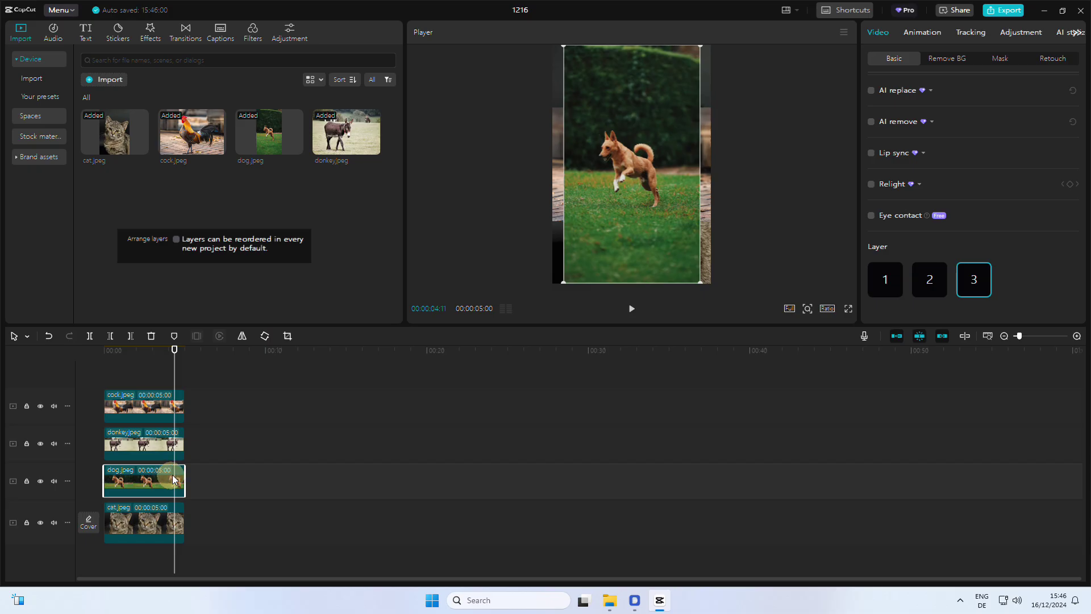
pyautogui.moveTo(166, 481); pyautogui.dragTo(139, 381)
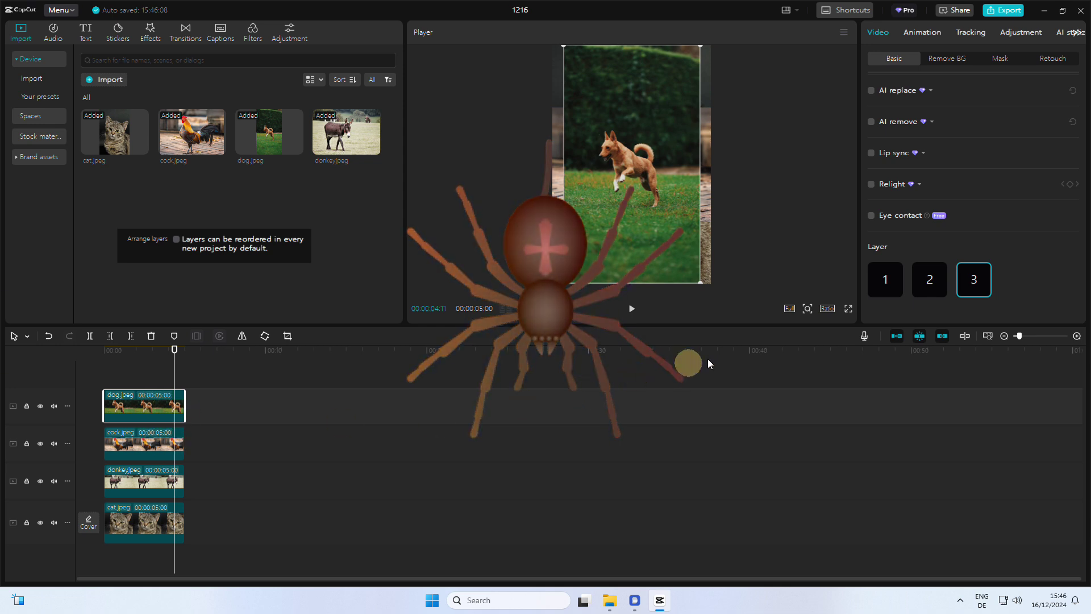
# Step: Drop the dog clip to Layer 2, beneath the rooster clip
pyautogui.click(929, 286)
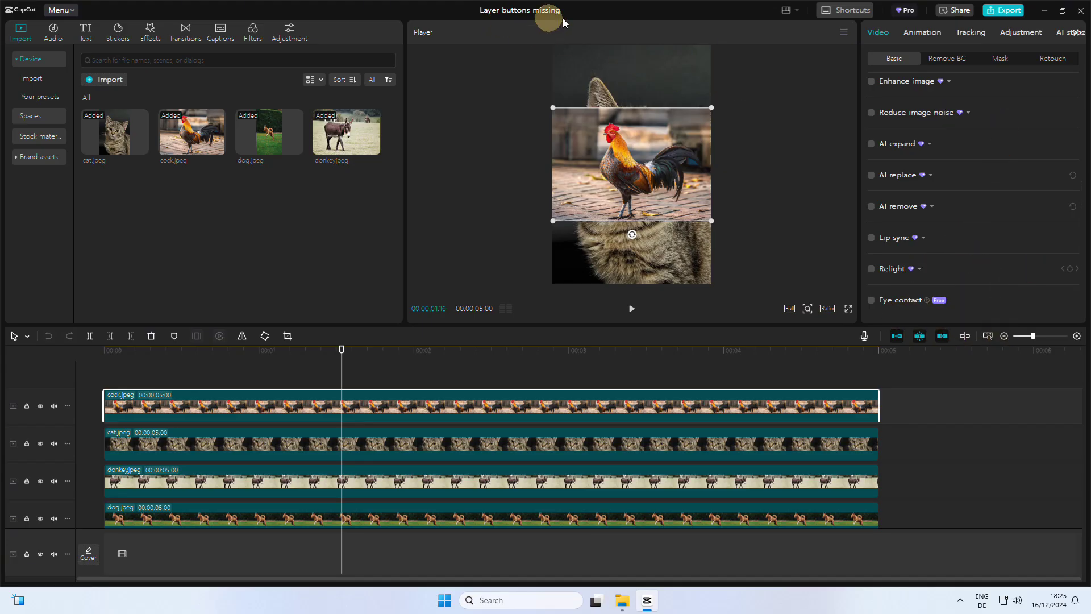
# Step: Close the editor, duplicate 'Layer buttons missing' from the home screen, and open the copy
pyautogui.click(1082, 12)
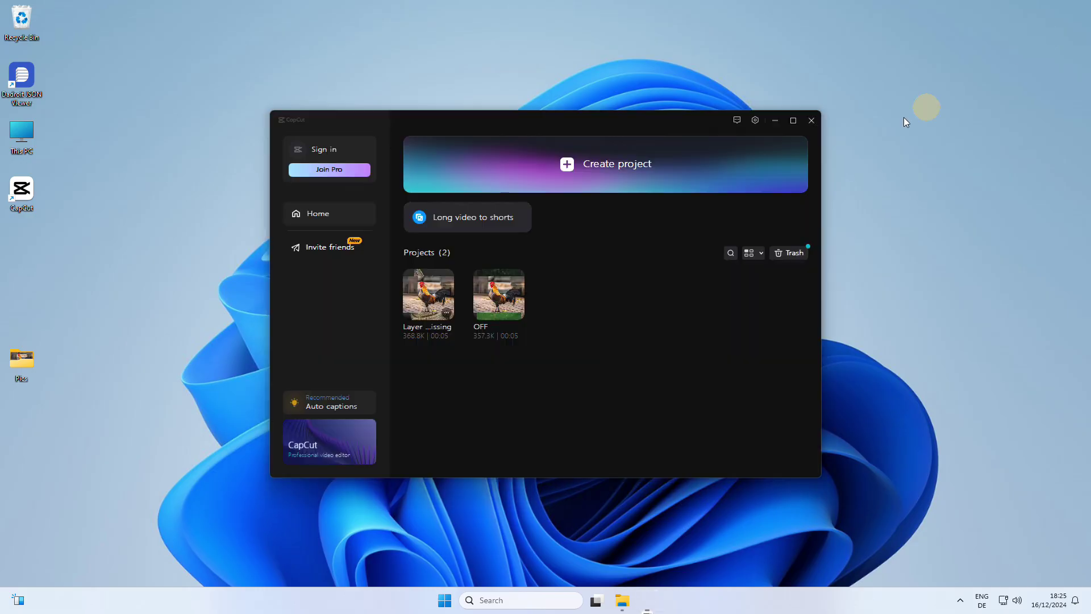
pyautogui.rightClick(429, 306)
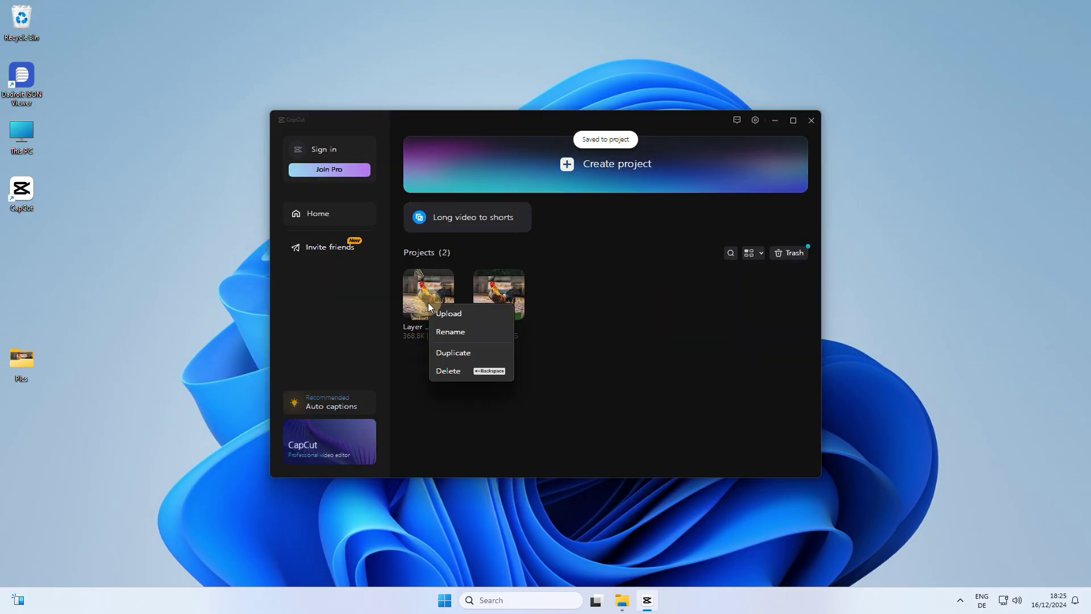
pyautogui.click(492, 356)
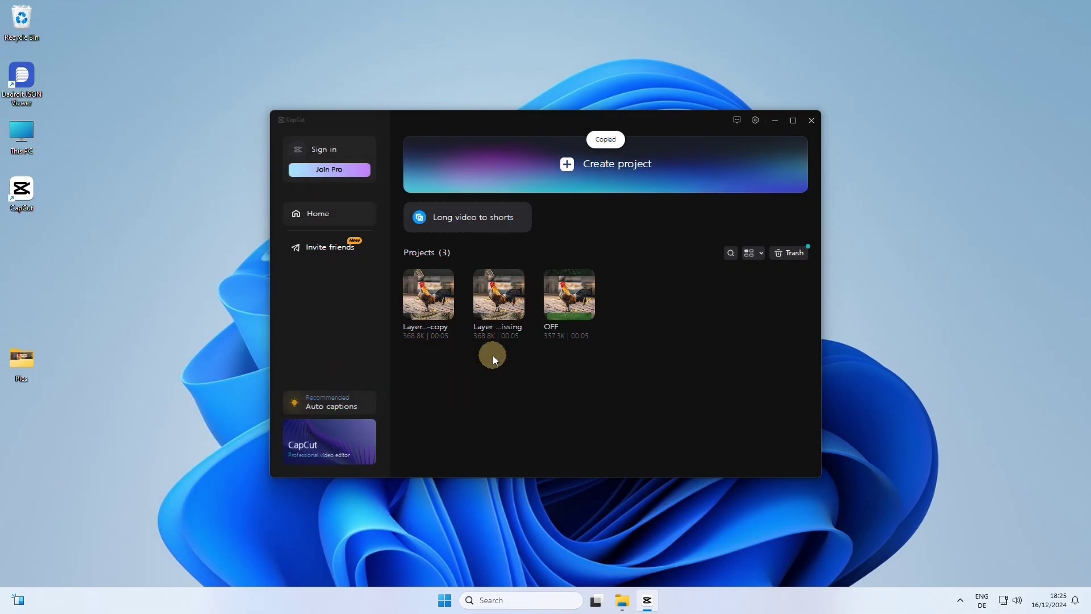
pyautogui.click(428, 314)
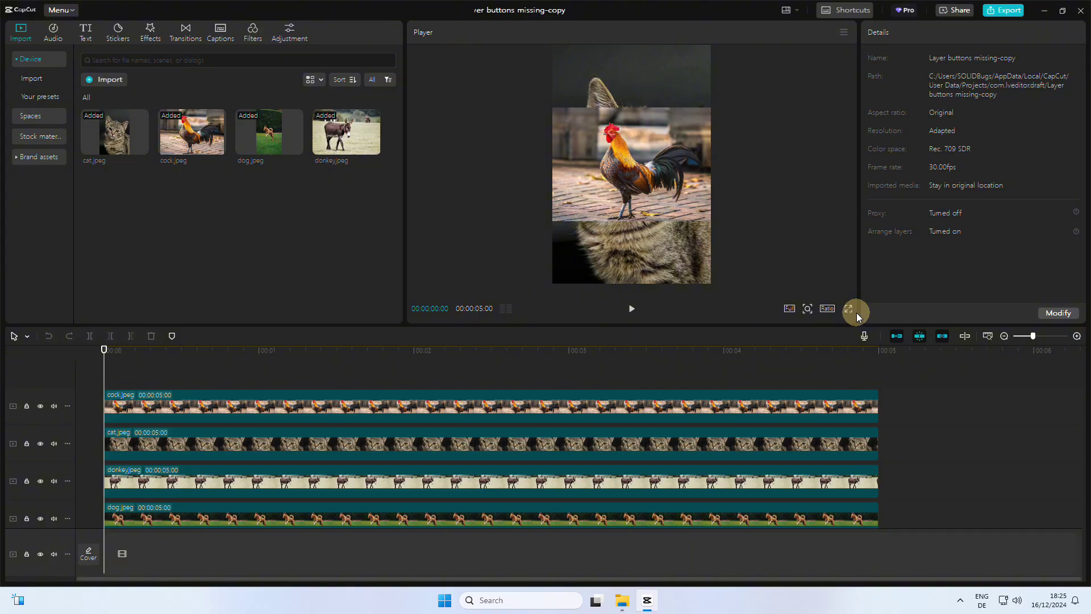
# Step: Browse Explorer to Projects > com.lveditor.draft > Layer buttons missing-copy, then close the CapCut editor
pyautogui.click(621, 596)
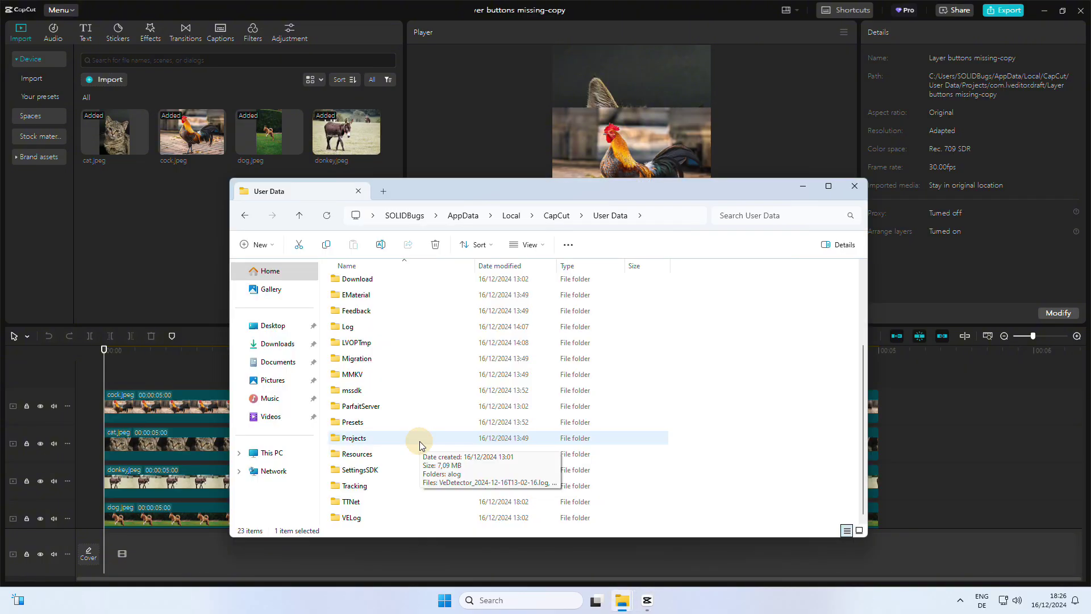
pyautogui.doubleClick(405, 439)
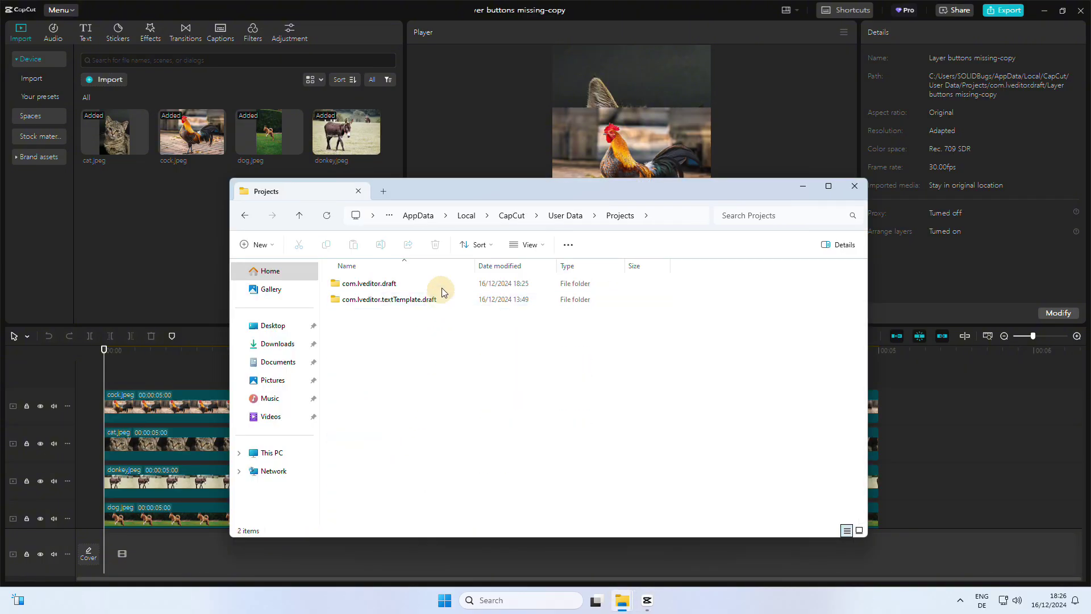
pyautogui.doubleClick(441, 282)
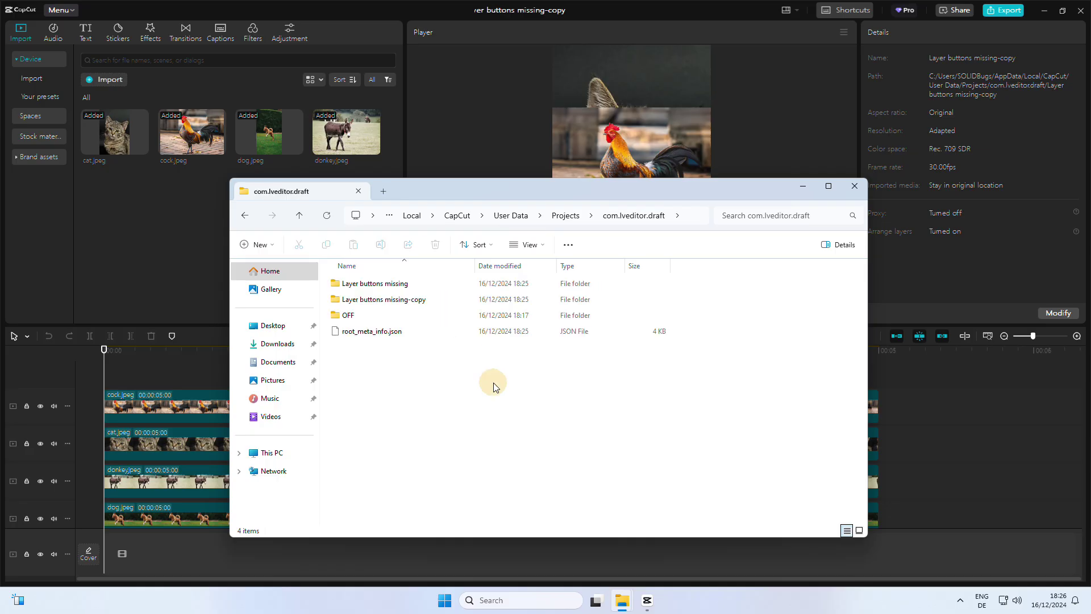
pyautogui.doubleClick(455, 299)
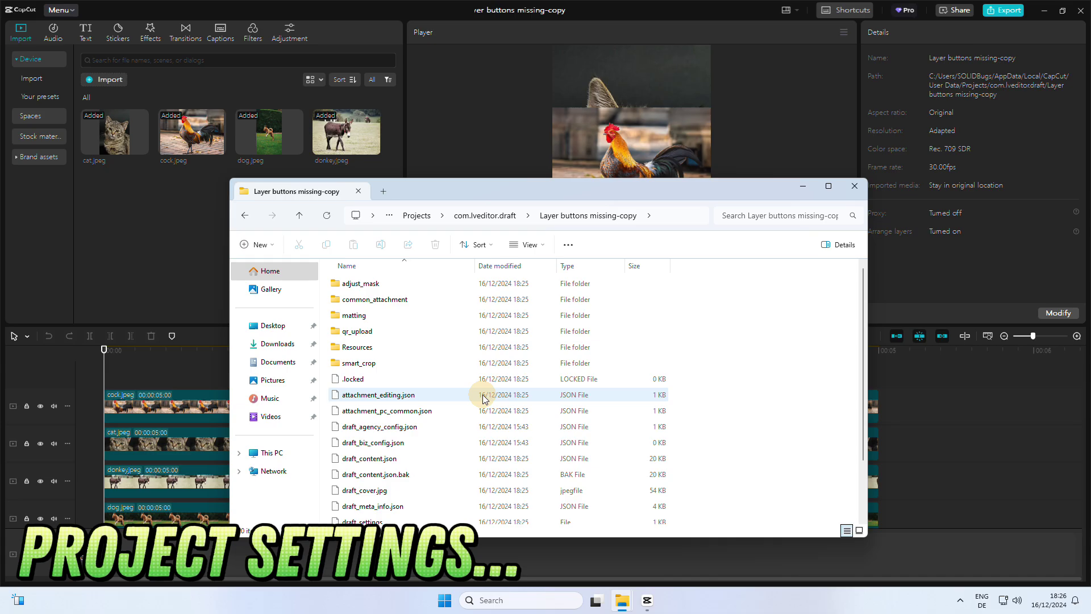
pyautogui.scroll(-2, 484, 398)
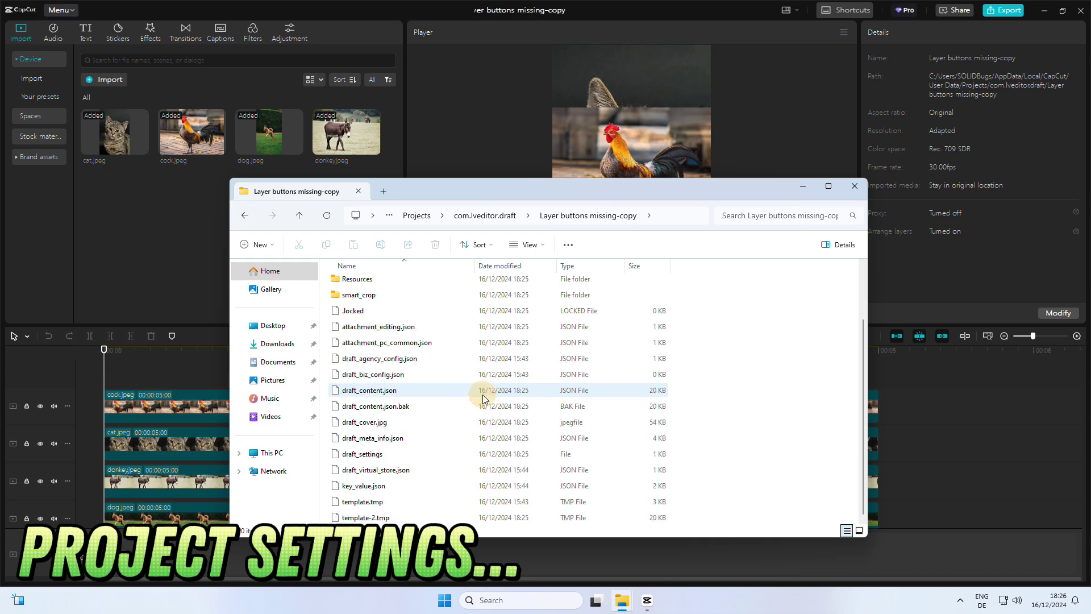
pyautogui.click(543, 406)
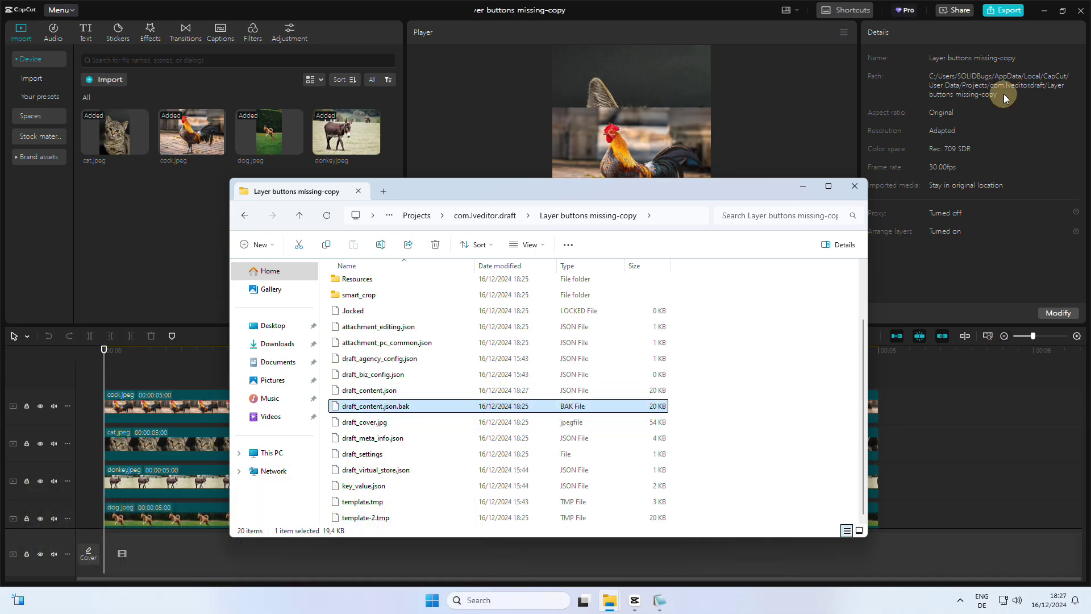
pyautogui.click(1080, 12)
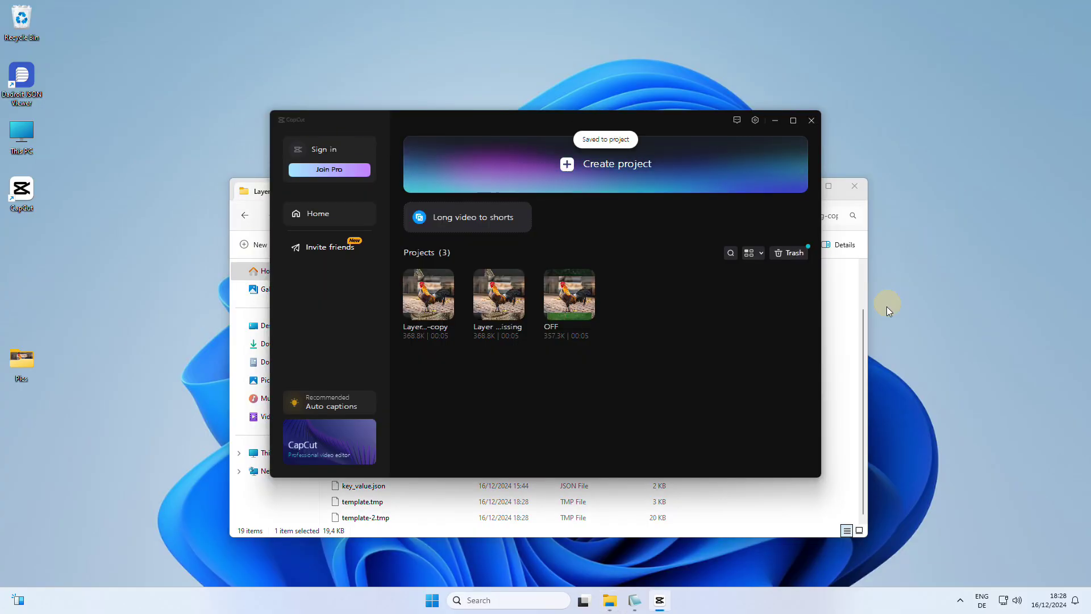
# Step: Open the copy's draft_content.json in Notepad3
pyautogui.click(845, 324)
pyautogui.rightClick(414, 390)
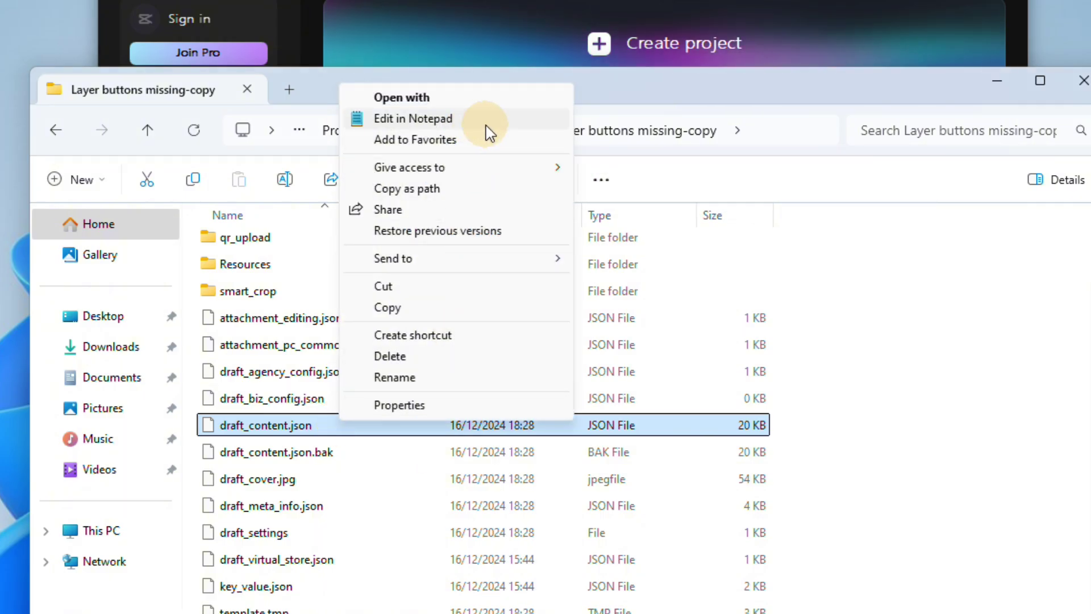
pyautogui.click(484, 124)
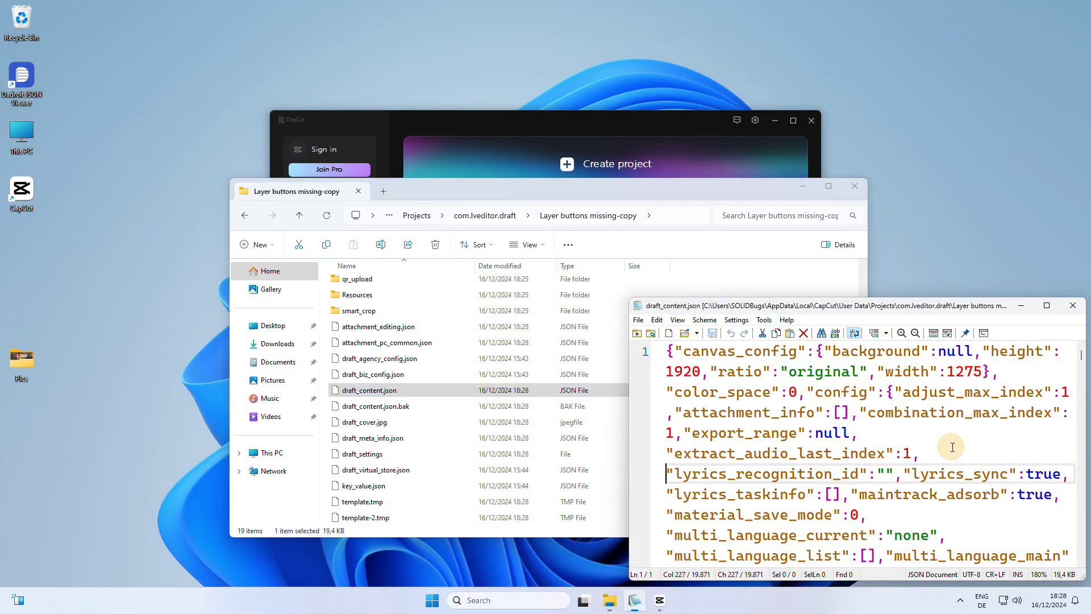
# Step: Find render_index_track_mode_on, change its value from true to false, and save the file
pyautogui.hotkey('ctrl', 'f')
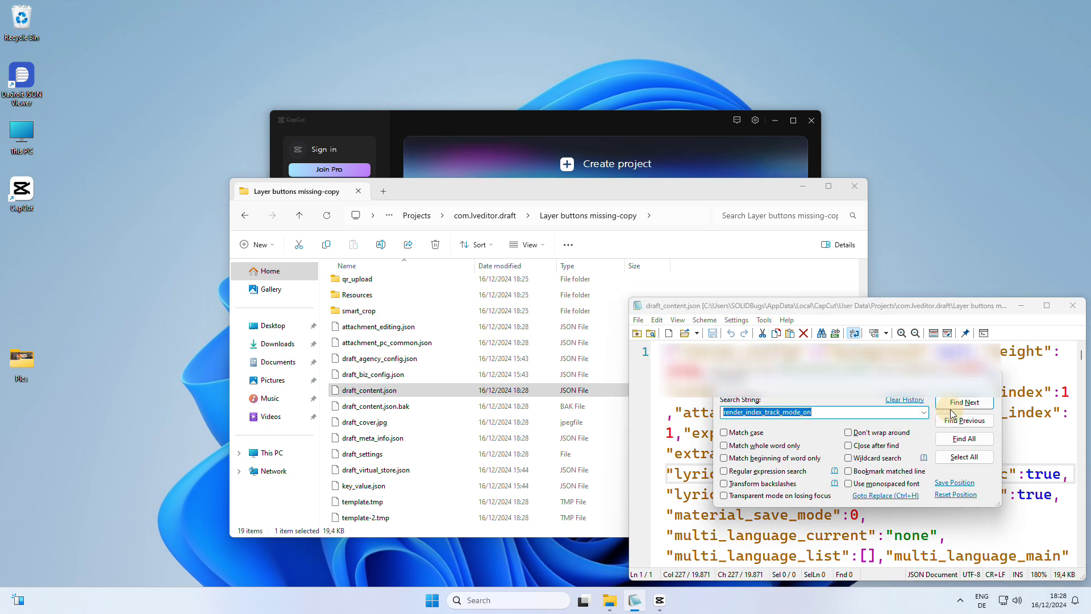
pyautogui.click(965, 402)
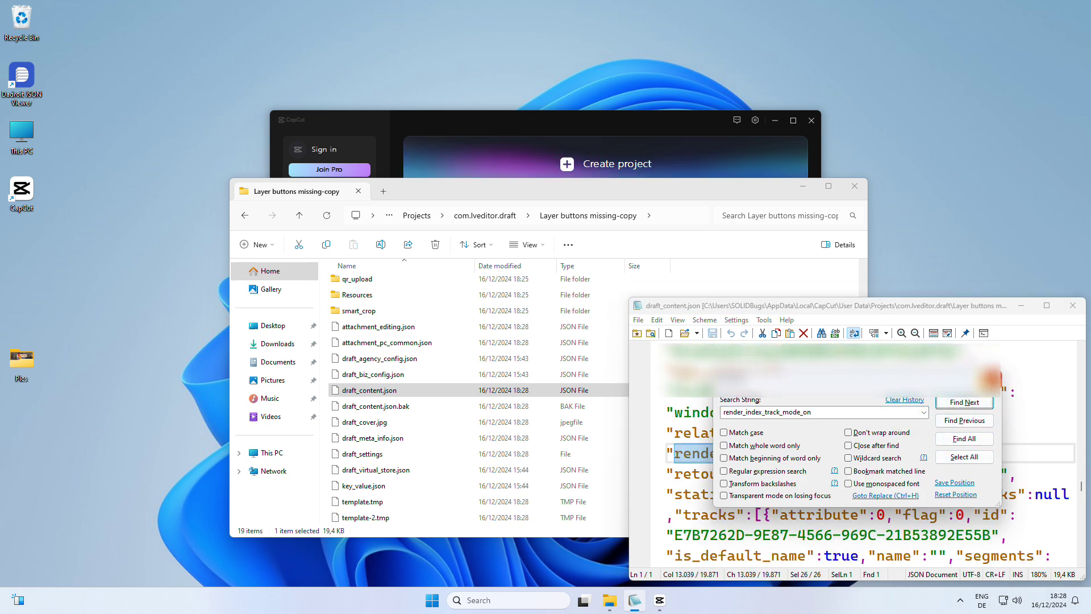
pyautogui.click(990, 381)
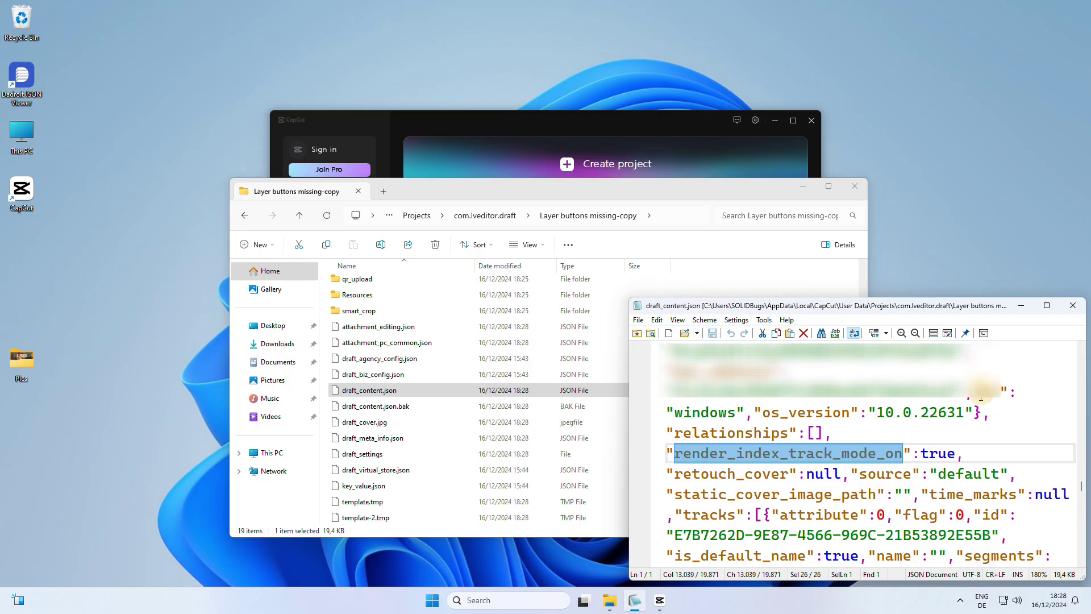
pyautogui.doubleClick(943, 452)
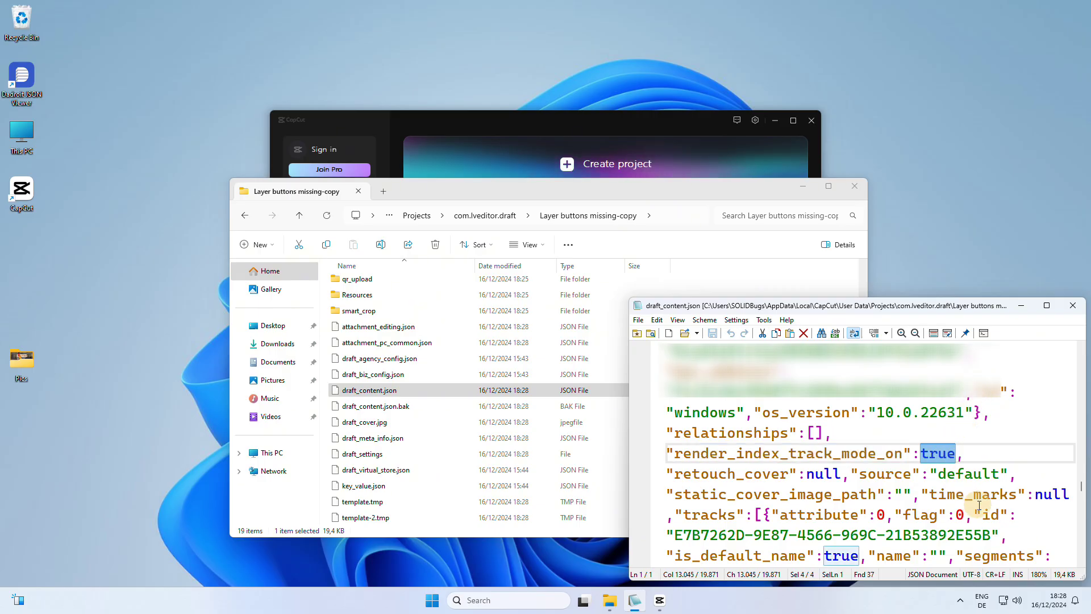
pyautogui.write('fals')
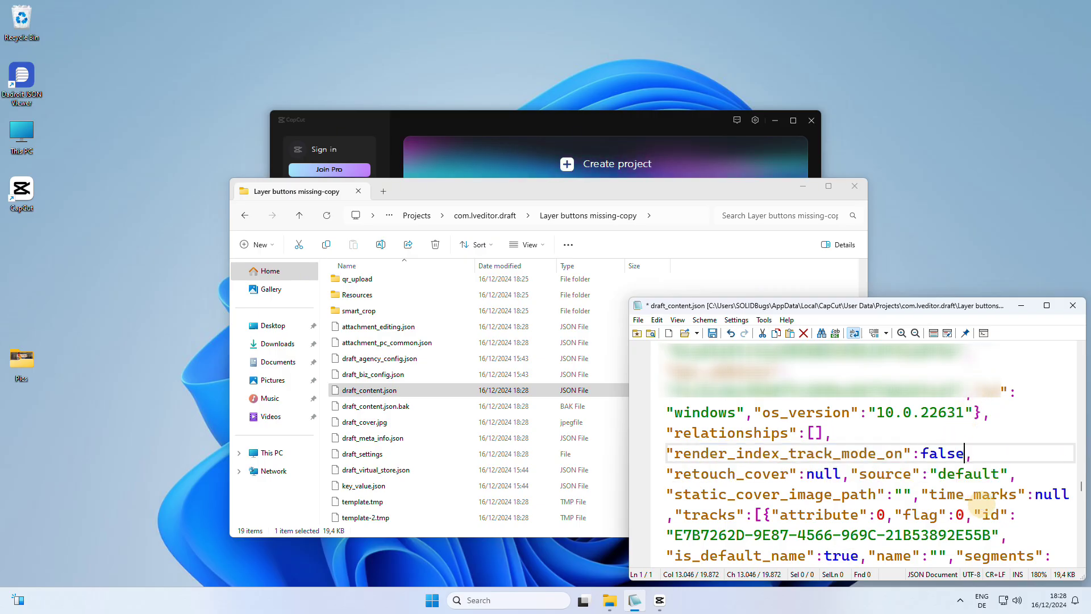
pyautogui.click(713, 334)
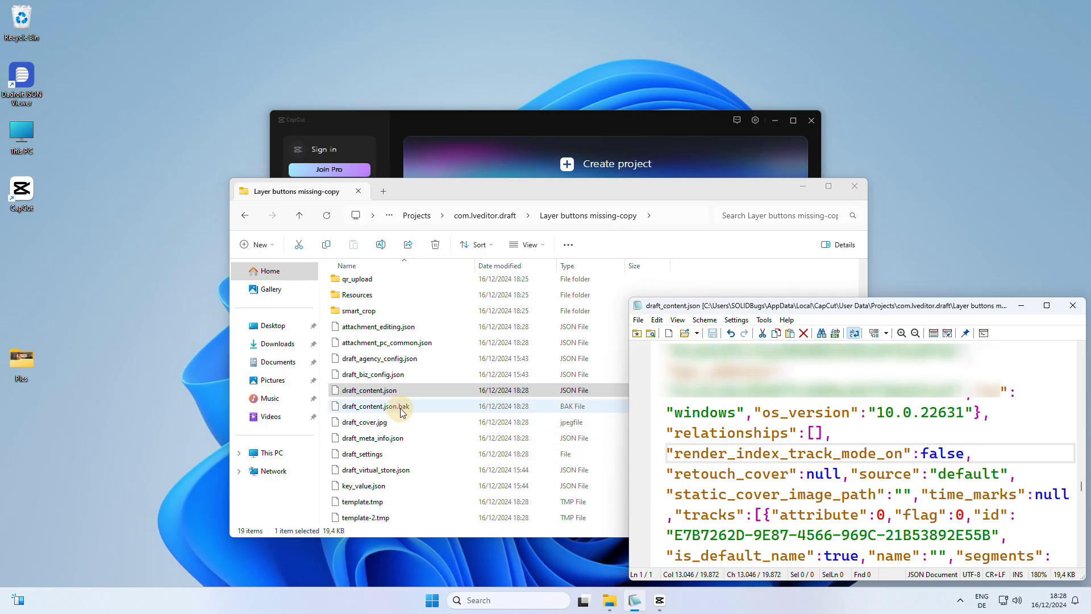
# Step: Open draft_content.json.bak in Notepad3 and locate the render_index_track_mode_on setting
pyautogui.moveTo(401, 412); pyautogui.dragTo(713, 411)
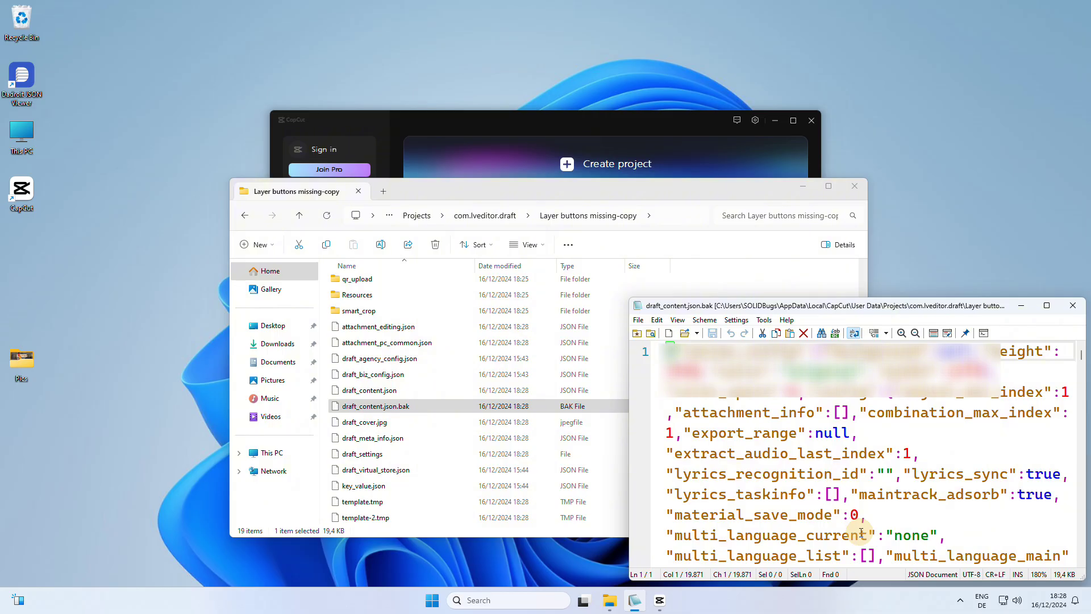
pyautogui.hotkey('ctrl', 'f')
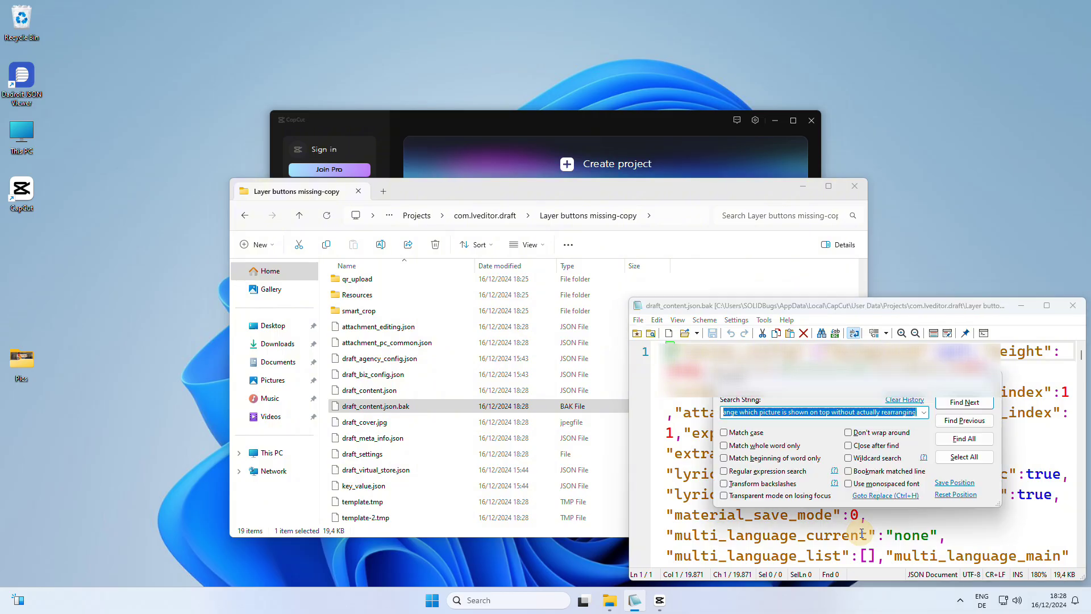
pyautogui.click(924, 415)
pyautogui.click(917, 425)
pyautogui.click(964, 402)
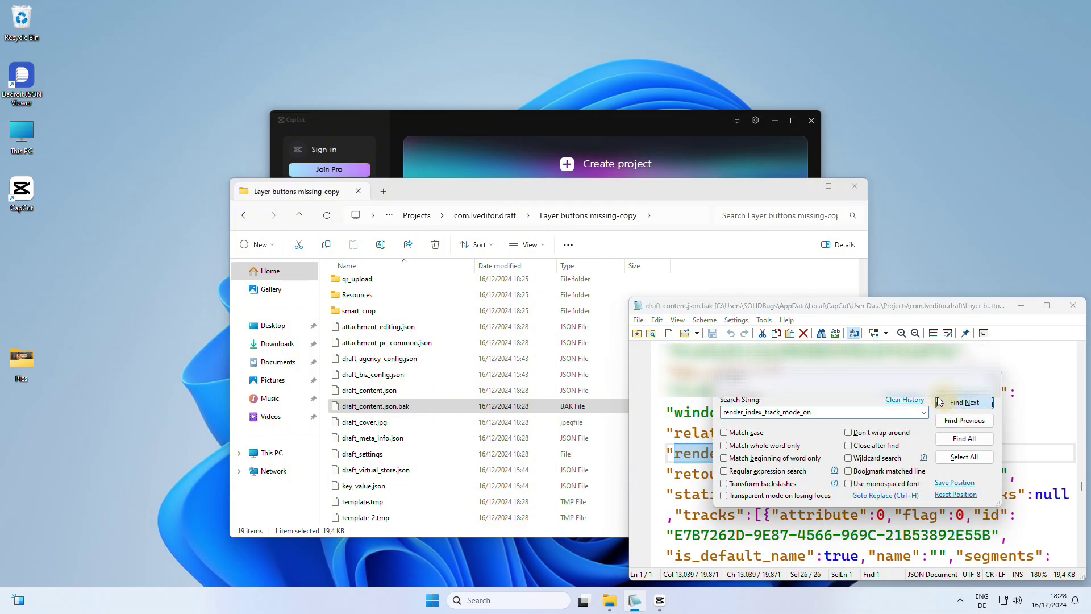
pyautogui.moveTo(904, 384); pyautogui.dragTo(923, 505)
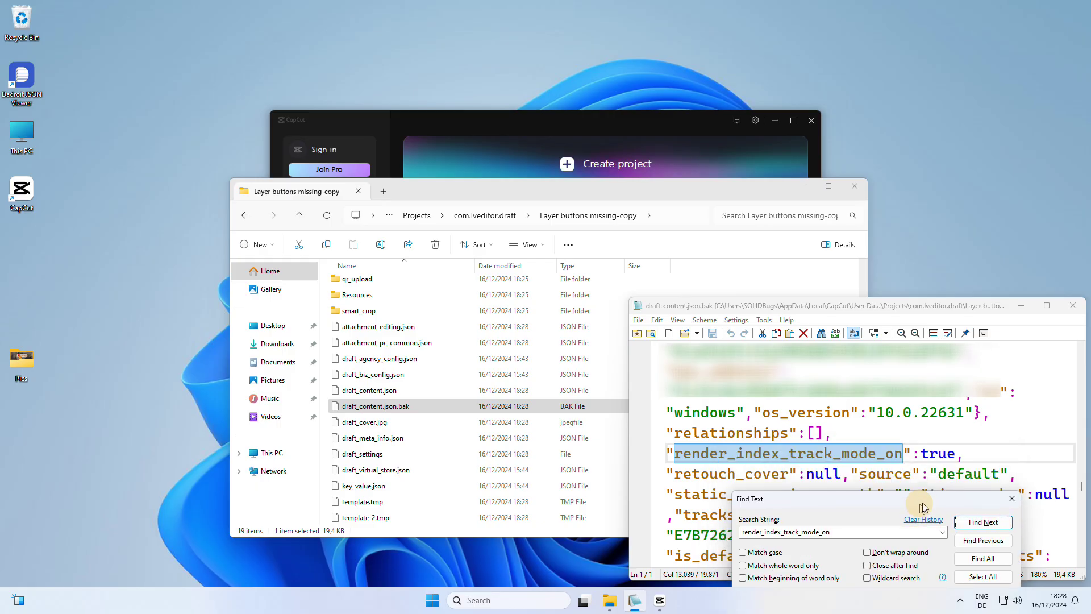
pyautogui.click(1012, 498)
# Step: Change render_index_track_mode_on from true to false and save the backup file
pyautogui.doubleClick(944, 453)
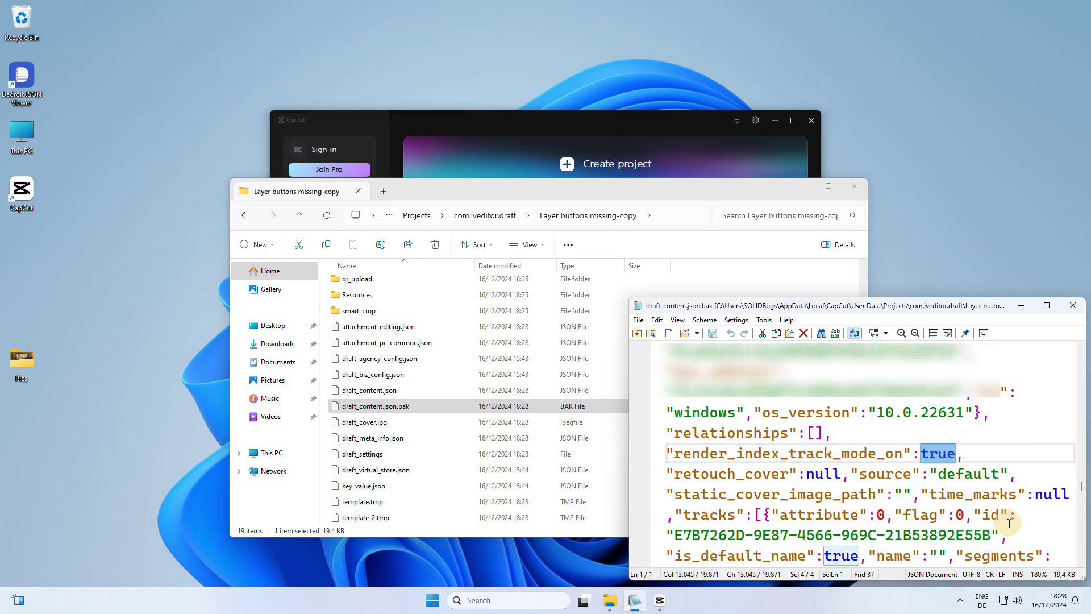
pyautogui.press('BackSpace')
pyautogui.write('fals')
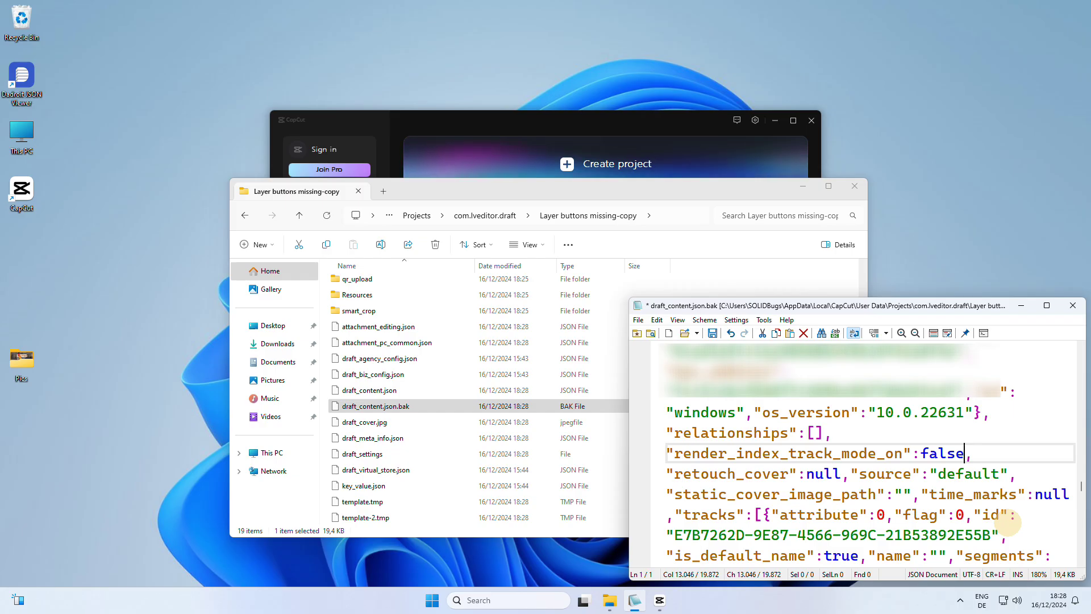
pyautogui.click(713, 334)
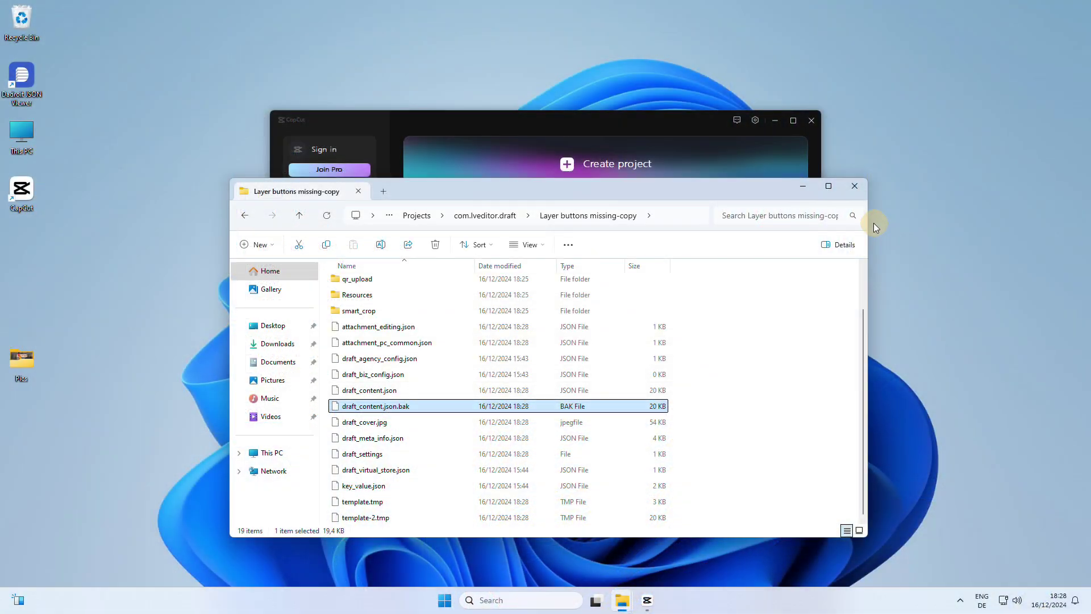
# Step: Reopen the Layer buttons missing-copy project and select the cock.jpeg clip
pyautogui.click(855, 186)
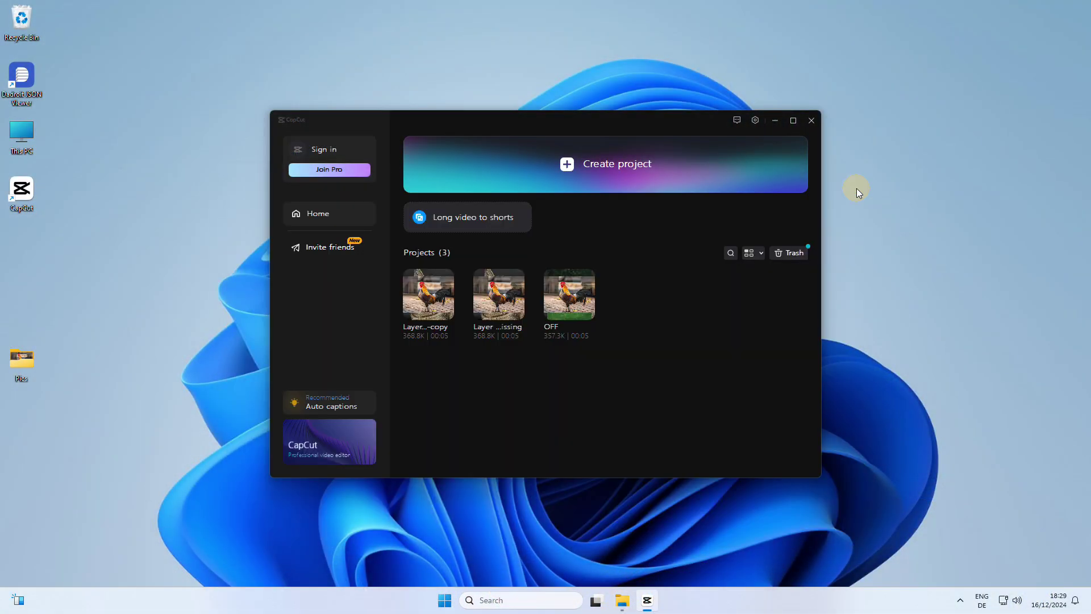
pyautogui.click(413, 307)
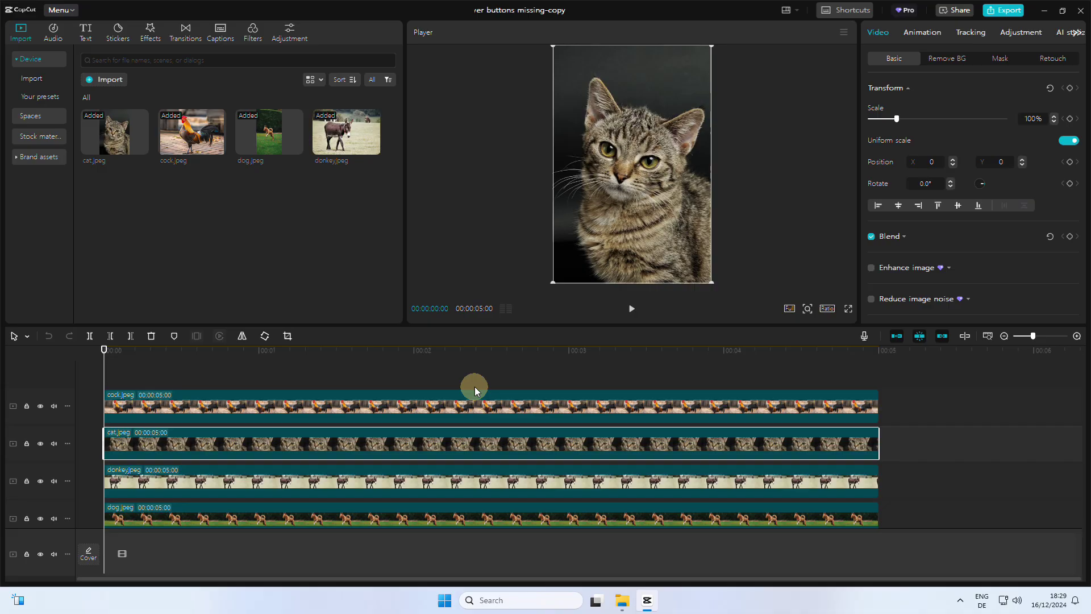
pyautogui.click(476, 384)
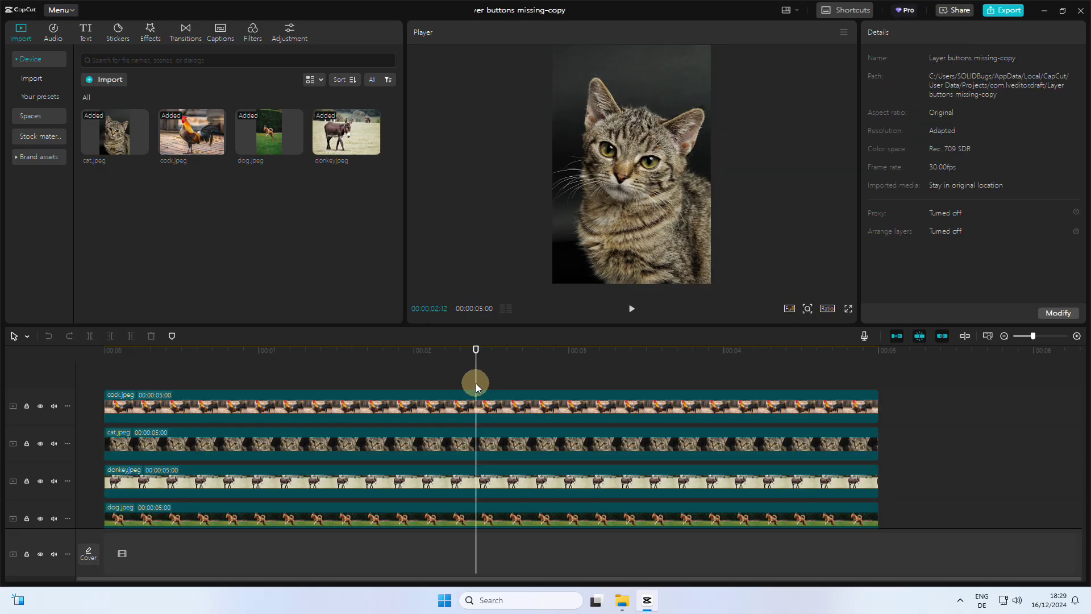
pyautogui.click(503, 411)
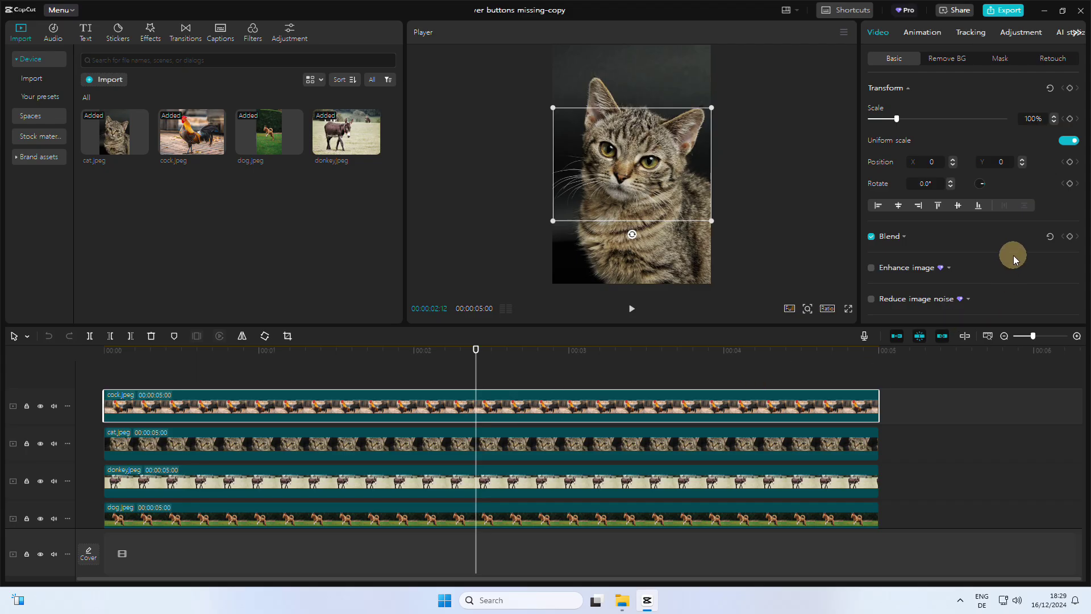
# Step: Set the rooster clip to Layer 4, then Layer 2 beneath the cat, and select cat.jpeg
pyautogui.scroll(-5, 1013, 254)
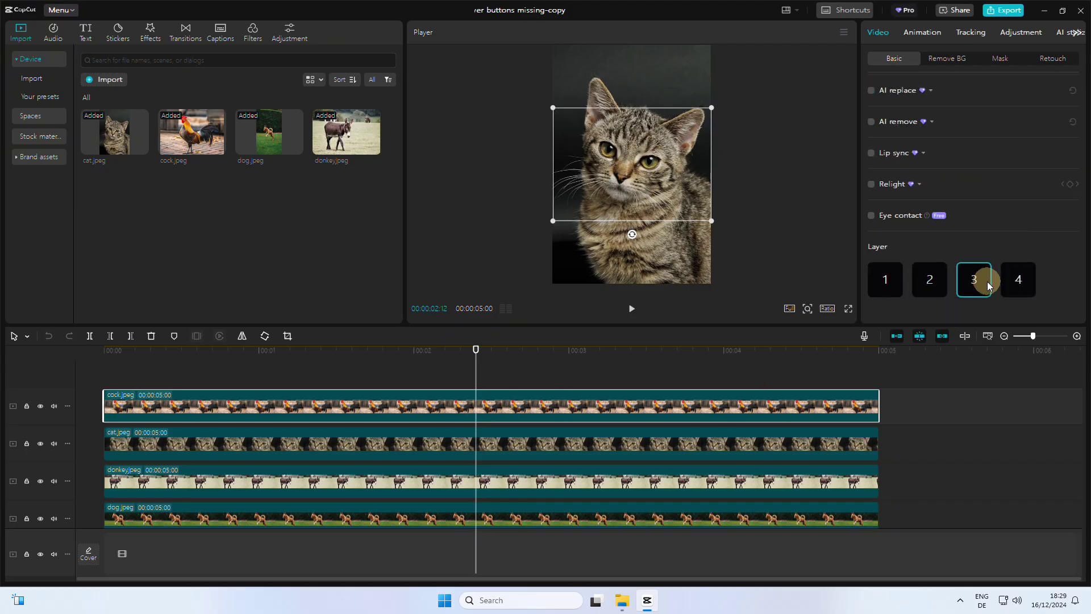
pyautogui.click(1025, 284)
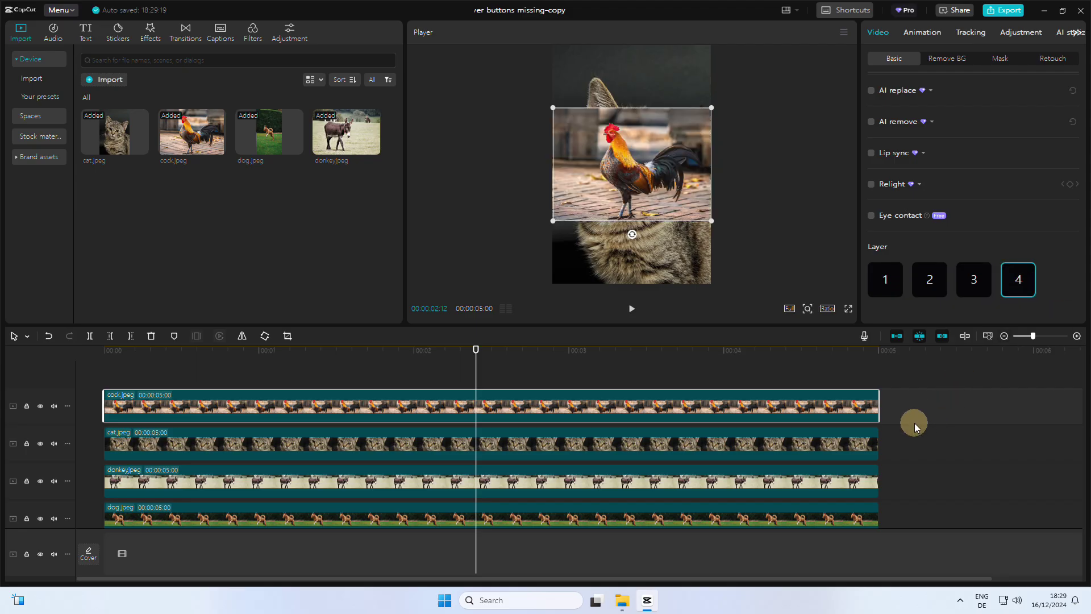
pyautogui.click(930, 279)
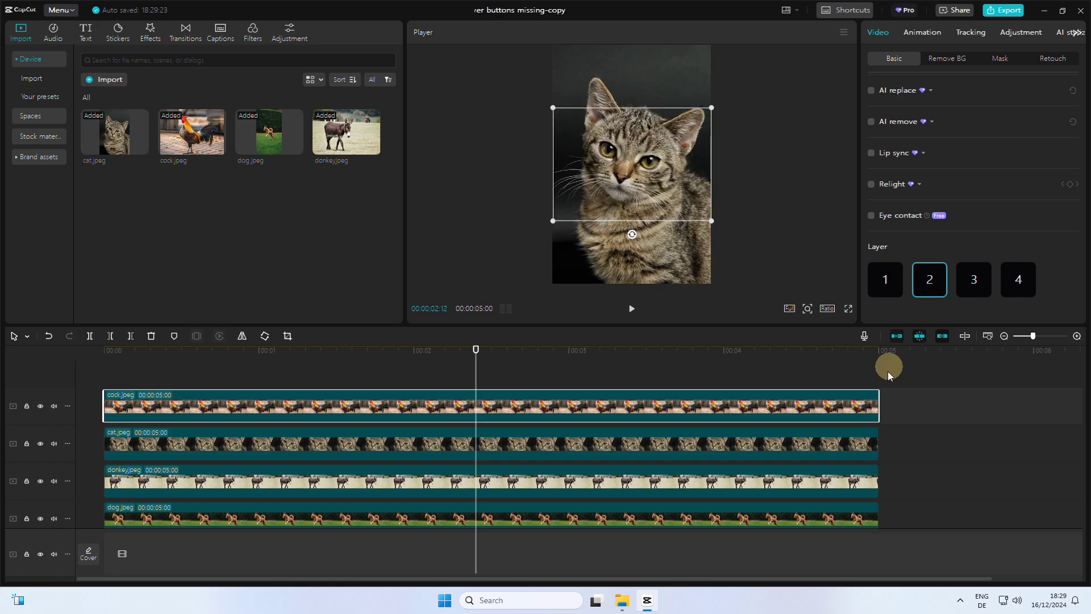
pyautogui.click(852, 446)
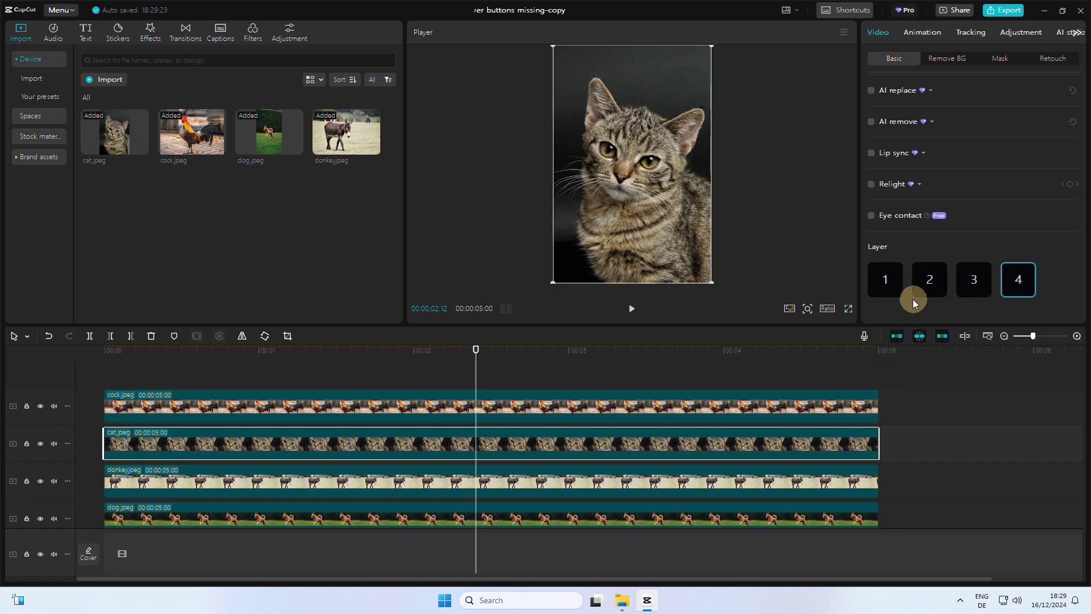